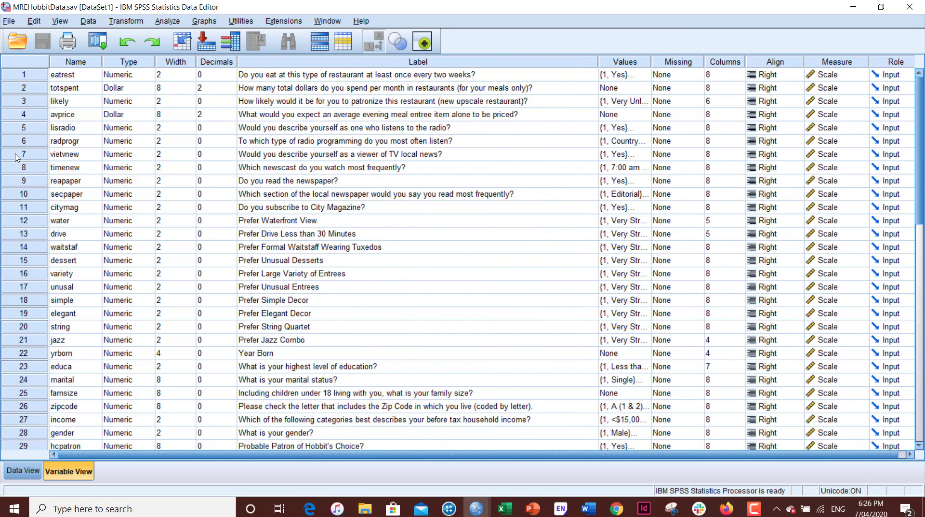
Step: Review the variable labels for likely, waitstaf, dessert, variety, unusal, elegant and jazz in the variable list
{"action": "left_click", "coordinate": [80, 102]}
{"action": "left_click", "coordinate": [288, 102]}
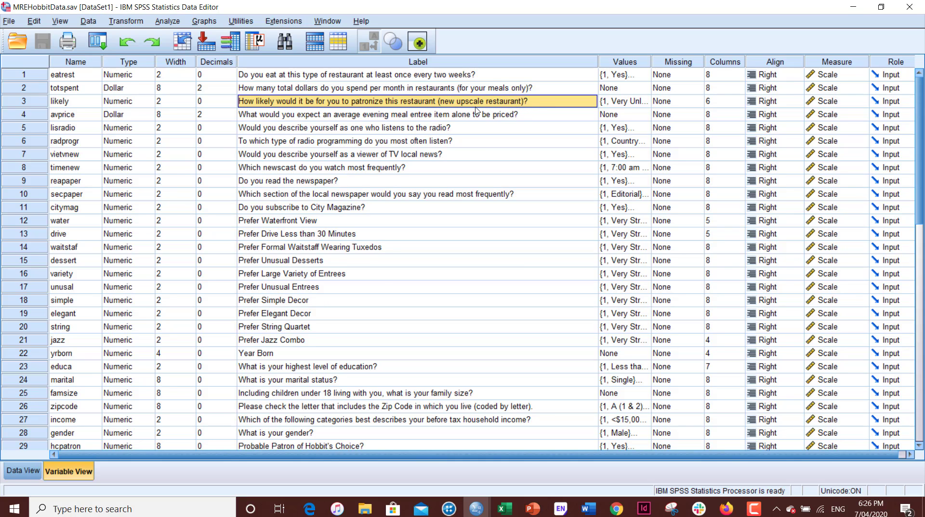
{"action": "left_click", "coordinate": [87, 248]}
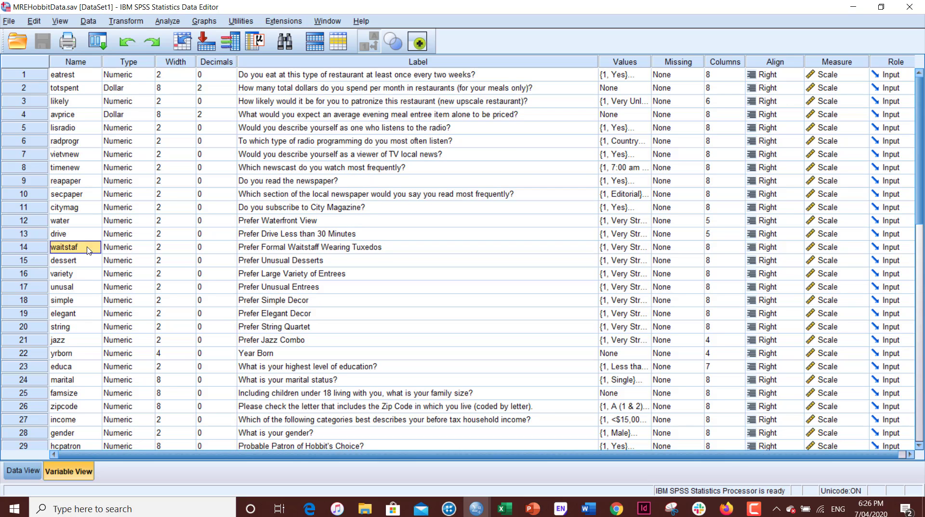
{"action": "left_click", "coordinate": [356, 249]}
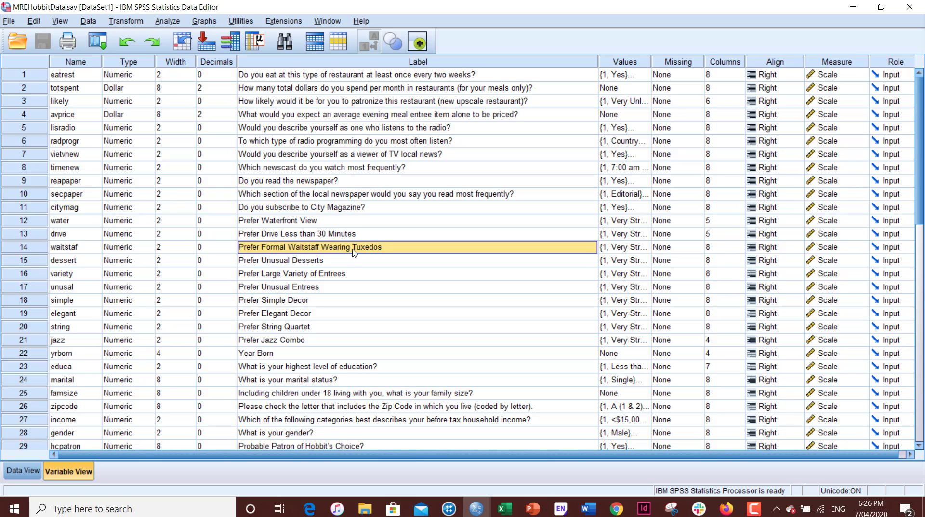
{"action": "left_click", "coordinate": [343, 262]}
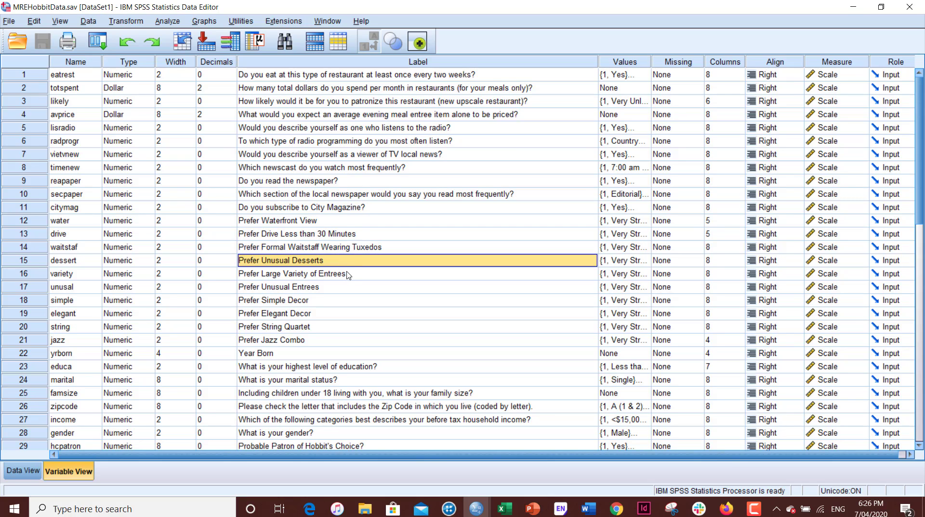
{"action": "left_click", "coordinate": [347, 273]}
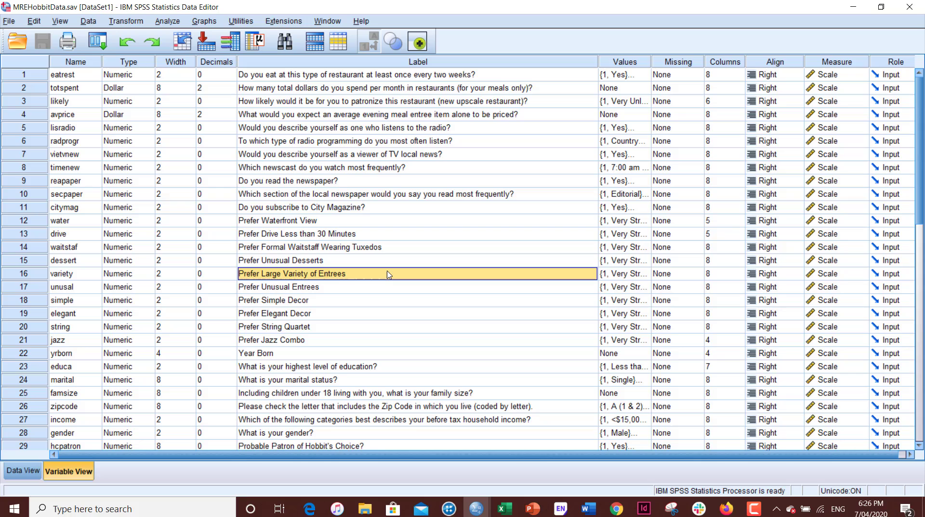
{"action": "left_click", "coordinate": [344, 288]}
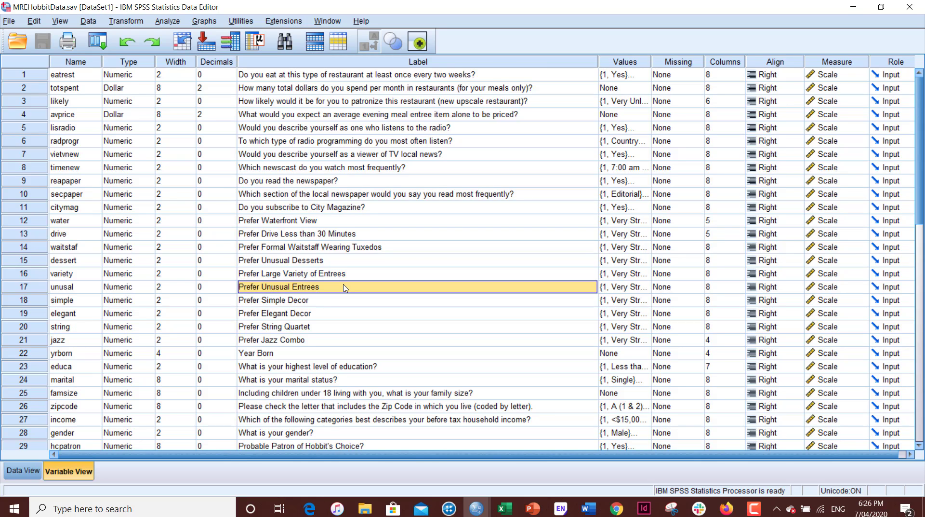
{"action": "left_click", "coordinate": [332, 314]}
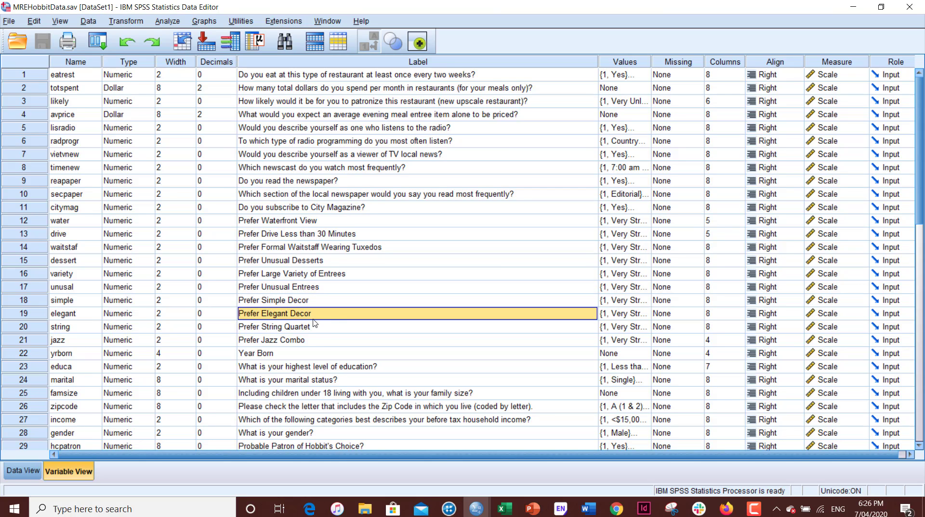
{"action": "left_click", "coordinate": [305, 341]}
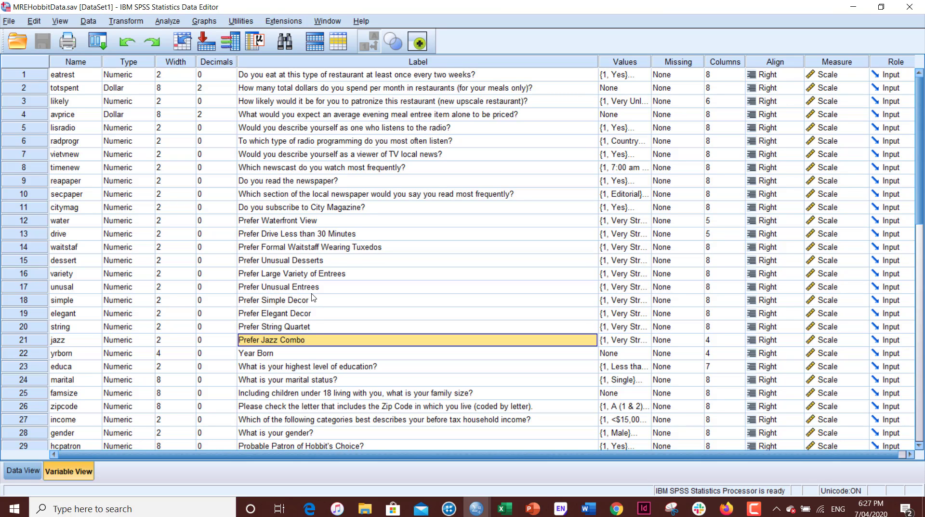
Step: Go through the full definitions of the preference variables waitstaf, dessert, variety, unusal, elegant and jazz, one at a time
{"action": "left_click", "coordinate": [324, 249]}
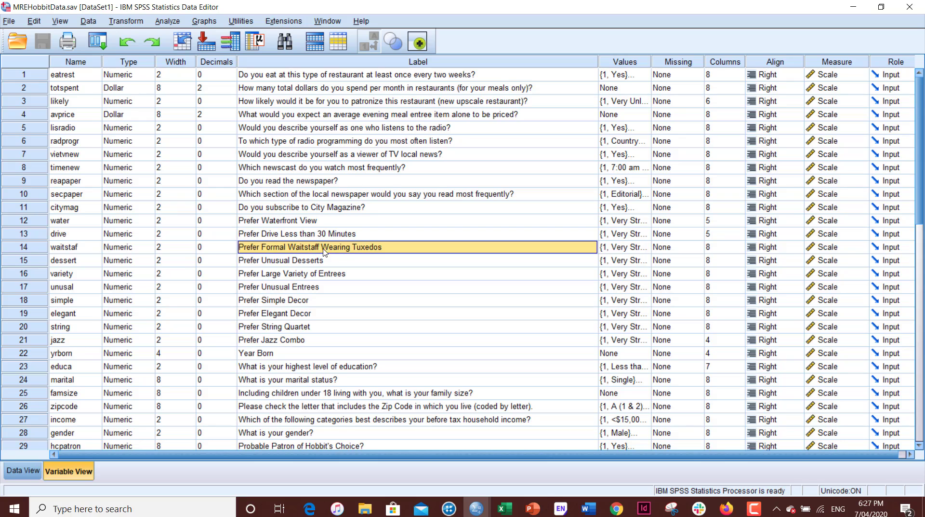
{"action": "left_click", "coordinate": [33, 248]}
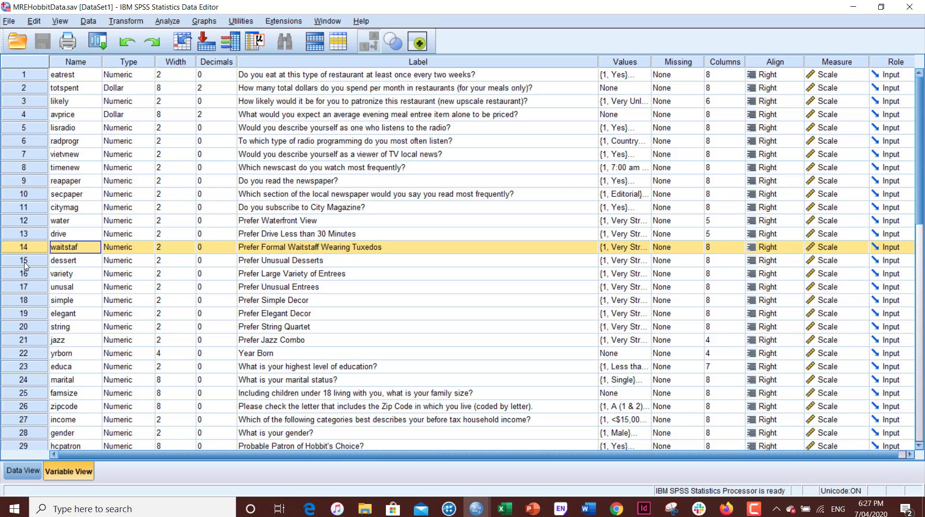
{"action": "left_click", "coordinate": [25, 263]}
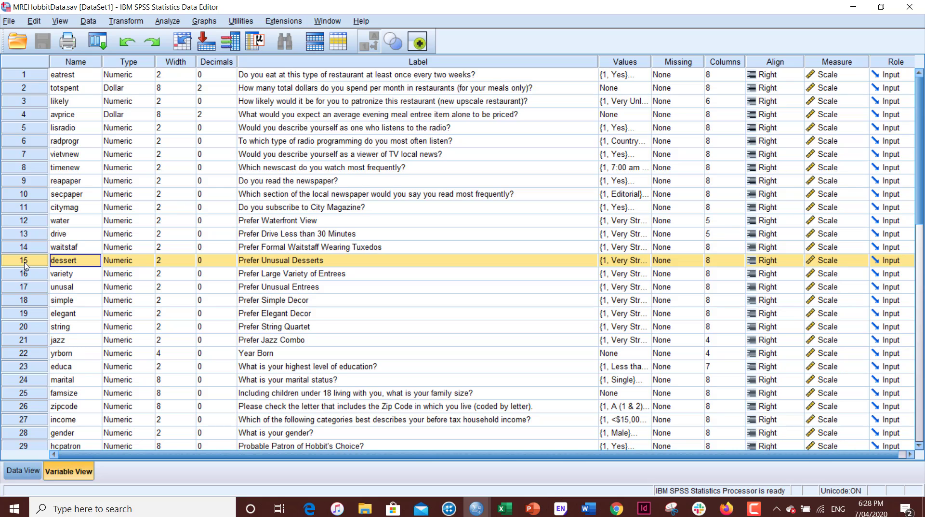
{"action": "left_click", "coordinate": [26, 273]}
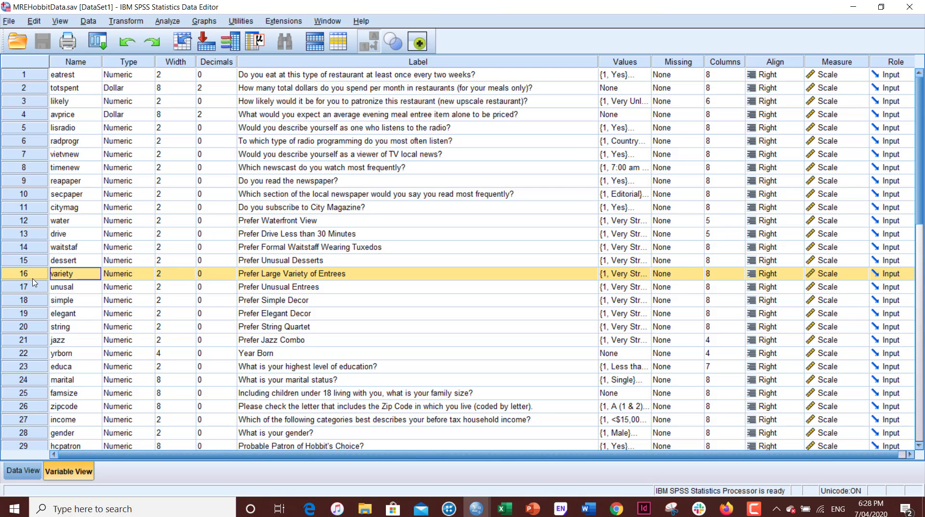
{"action": "left_click", "coordinate": [31, 289]}
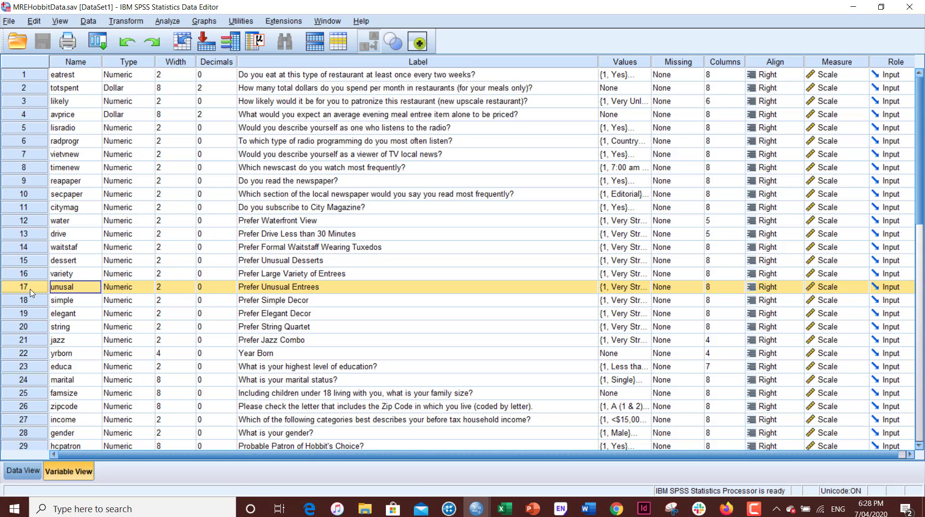
{"action": "left_click", "coordinate": [31, 318]}
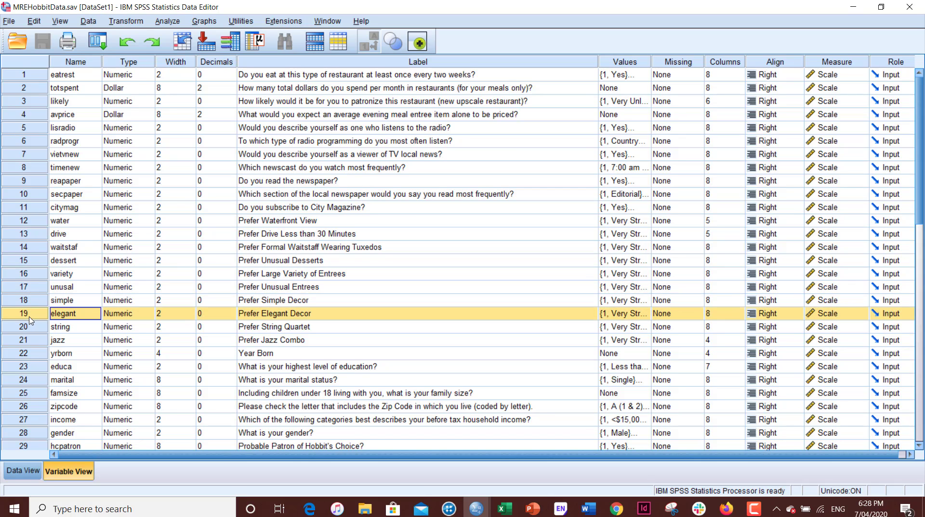
{"action": "left_click", "coordinate": [27, 343]}
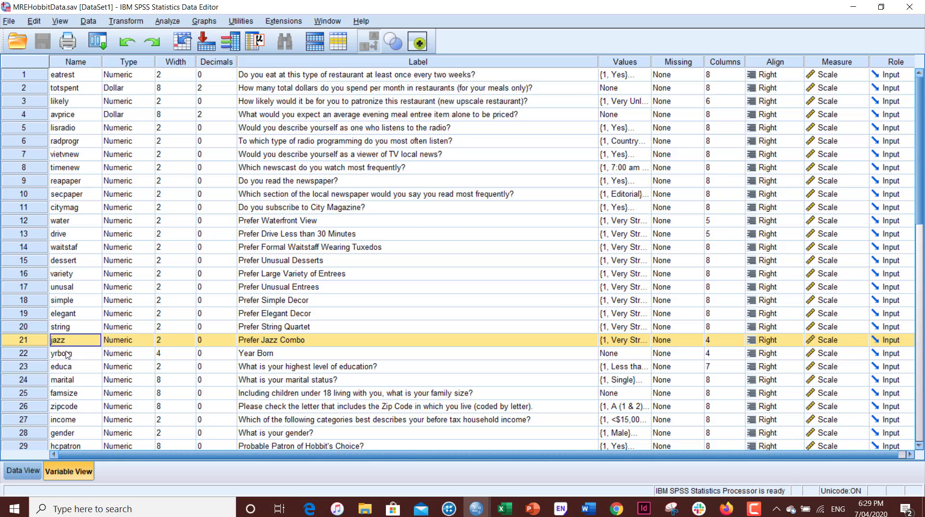
Step: Set Select Cases to choose cases if a condition is satisfied and open the condition definition
{"action": "left_click", "coordinate": [88, 22]}
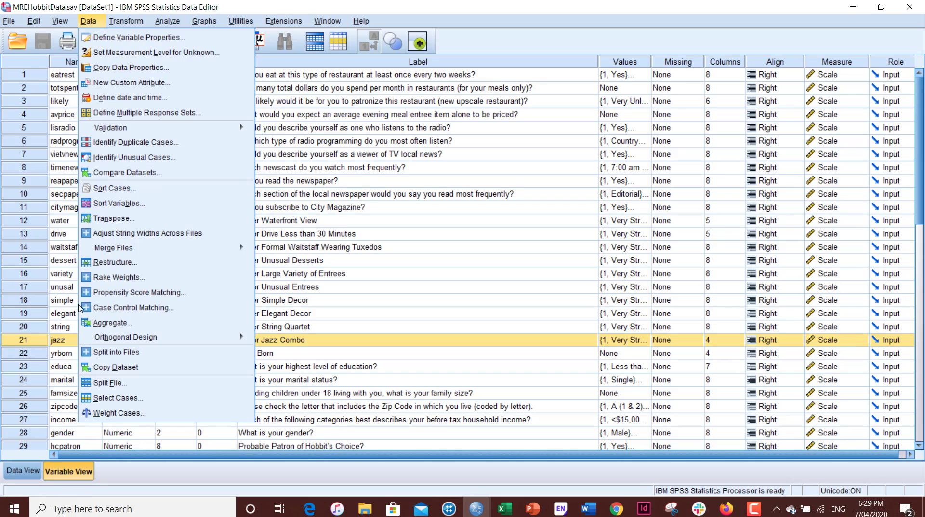
{"action": "left_click", "coordinate": [179, 401]}
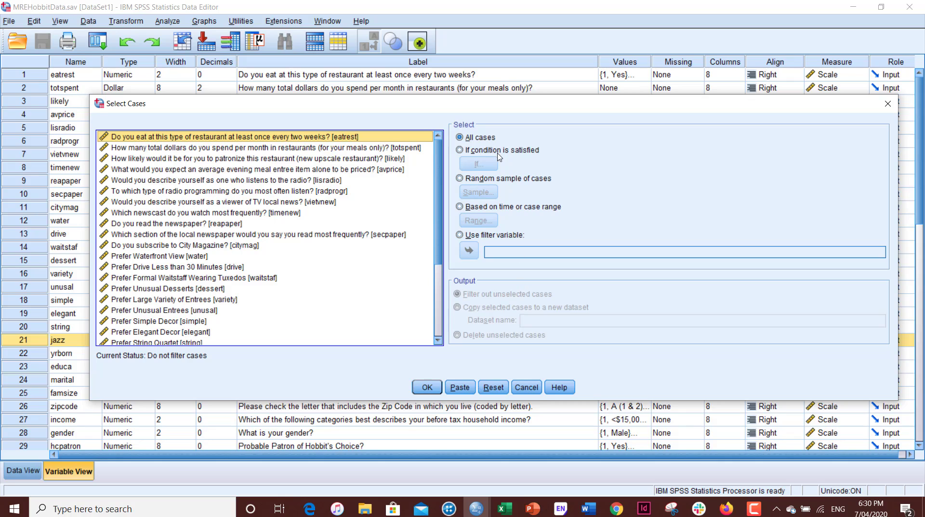
{"action": "left_click", "coordinate": [459, 150]}
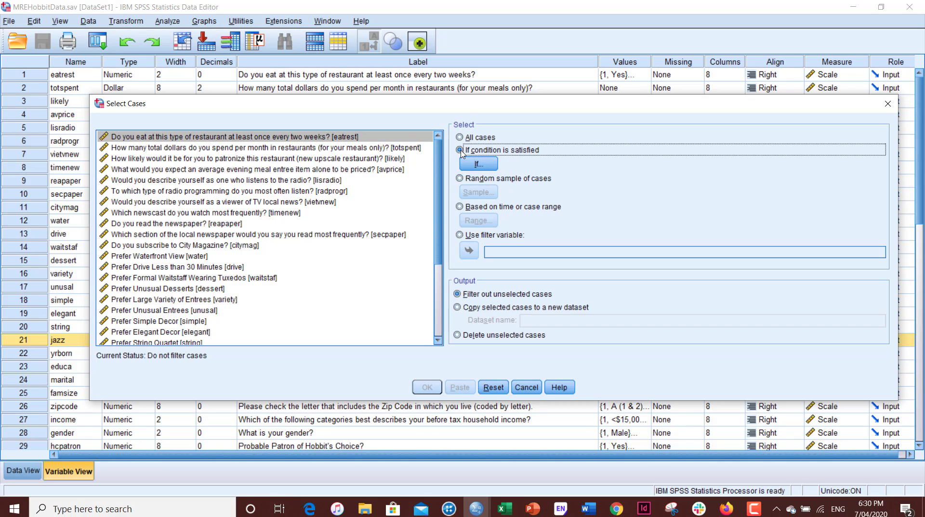
{"action": "left_click", "coordinate": [492, 168]}
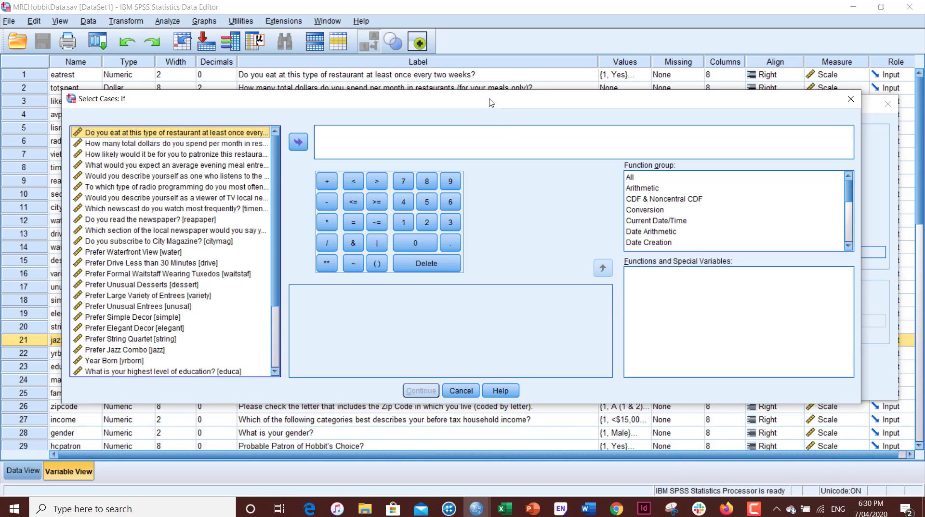
Step: Define the selection condition likely = 5 and apply it, filtering out unselected cases
{"action": "left_click", "coordinate": [111, 160]}
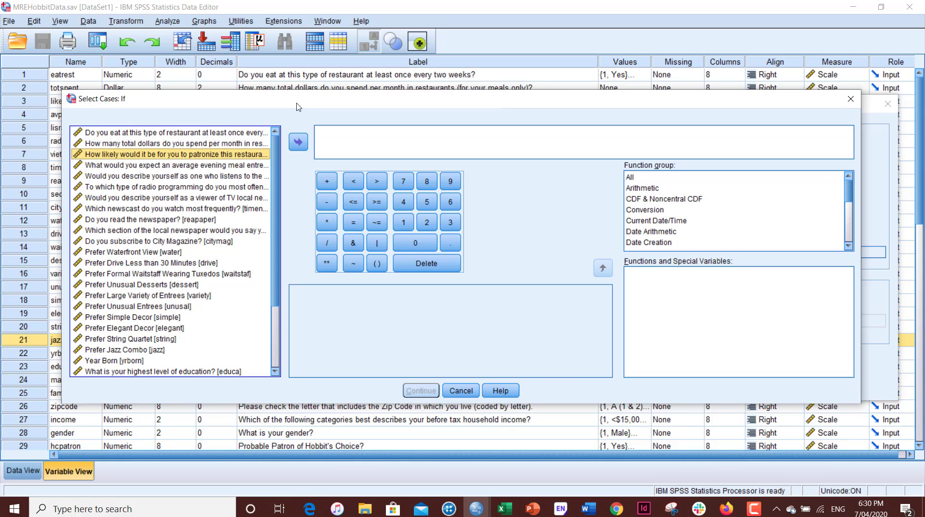
{"action": "left_click_drag", "start_coordinate": [298, 107], "coordinate": [260, 83]}
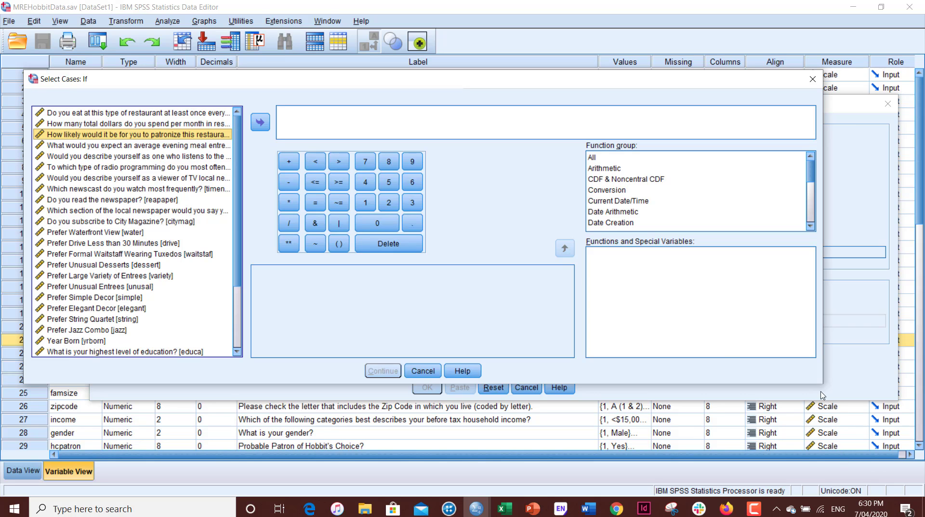
{"action": "left_click_drag", "start_coordinate": [821, 385], "coordinate": [910, 430]}
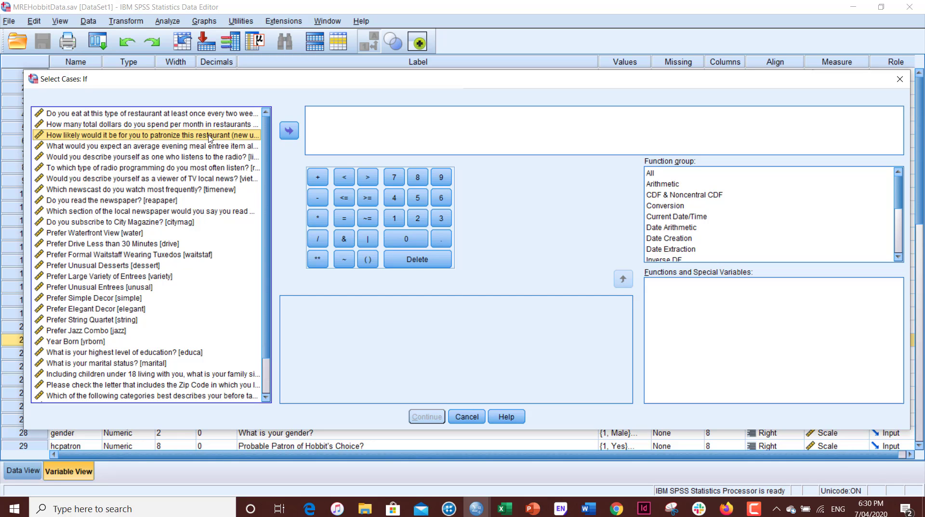
{"action": "left_click", "coordinate": [290, 132]}
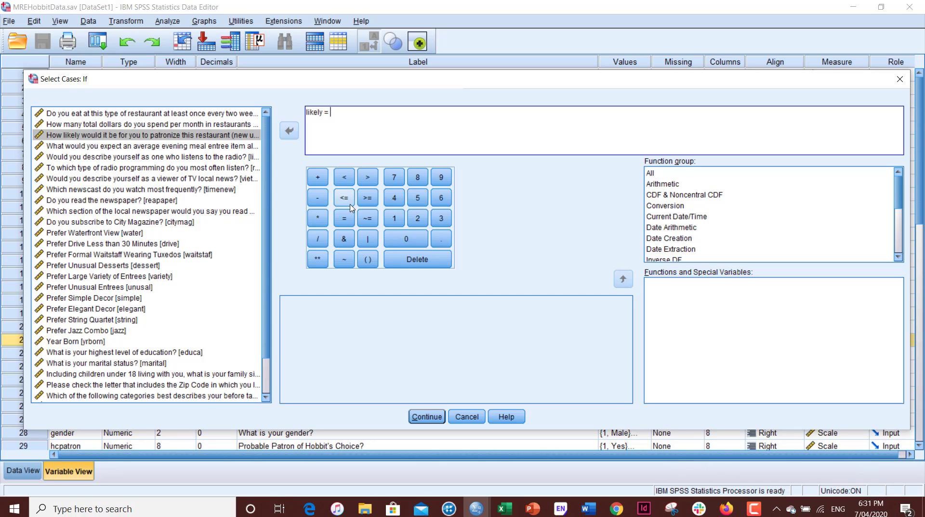
{"action": "left_click", "coordinate": [423, 201]}
{"action": "left_click", "coordinate": [427, 416]}
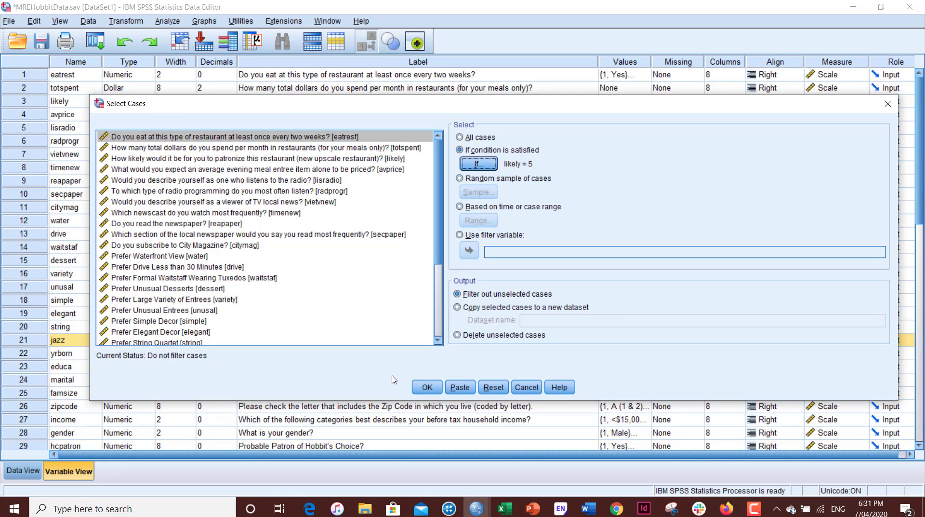
{"action": "left_click", "coordinate": [427, 387]}
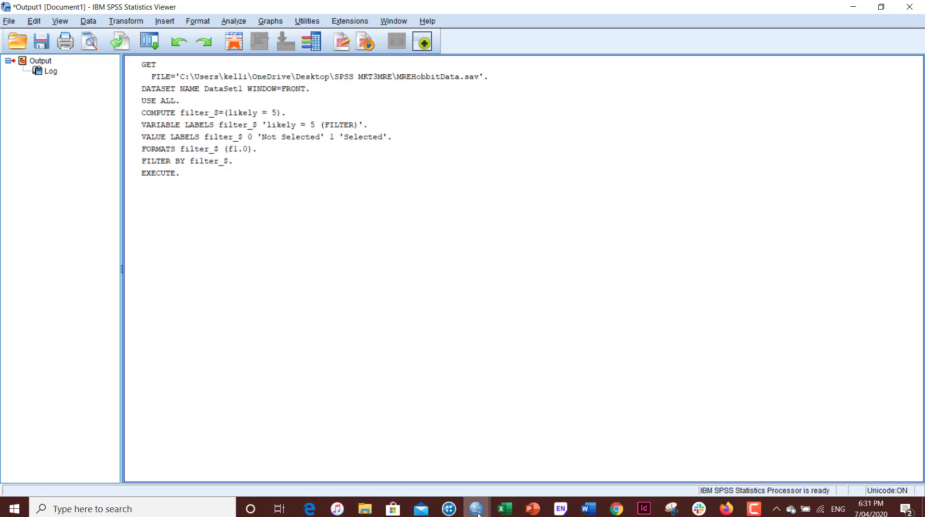
Step: Switch from the output to the MREHobbitData data editor and display the case data
{"action": "mouse_move", "coordinate": [476, 509]}
{"action": "left_click", "coordinate": [532, 471]}
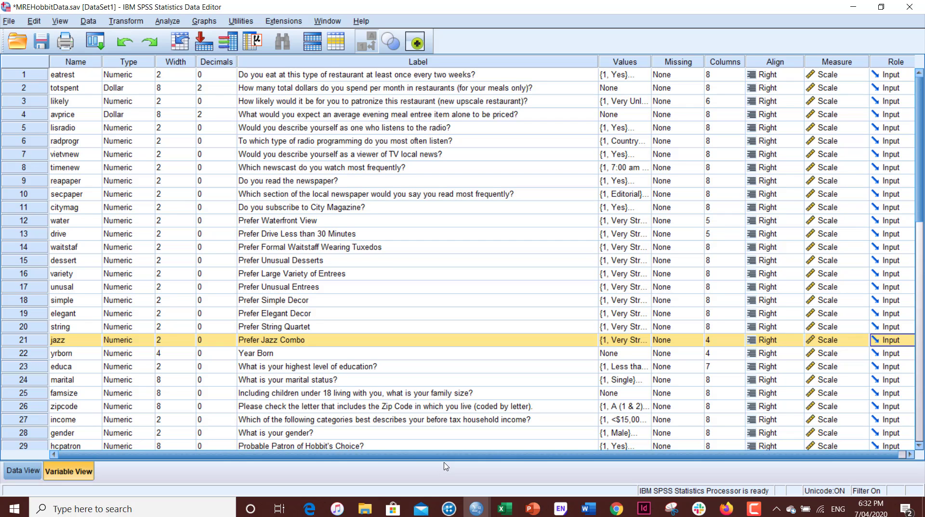
{"action": "left_click", "coordinate": [24, 471]}
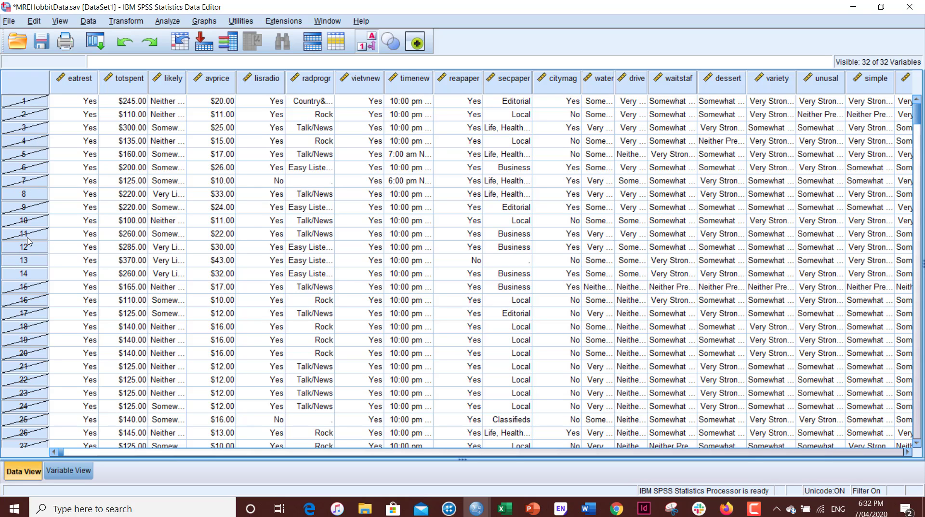
Step: Check the likely value of case 12 and compare selected and filtered-out cases among rows 12 to 19
{"action": "left_click", "coordinate": [165, 249]}
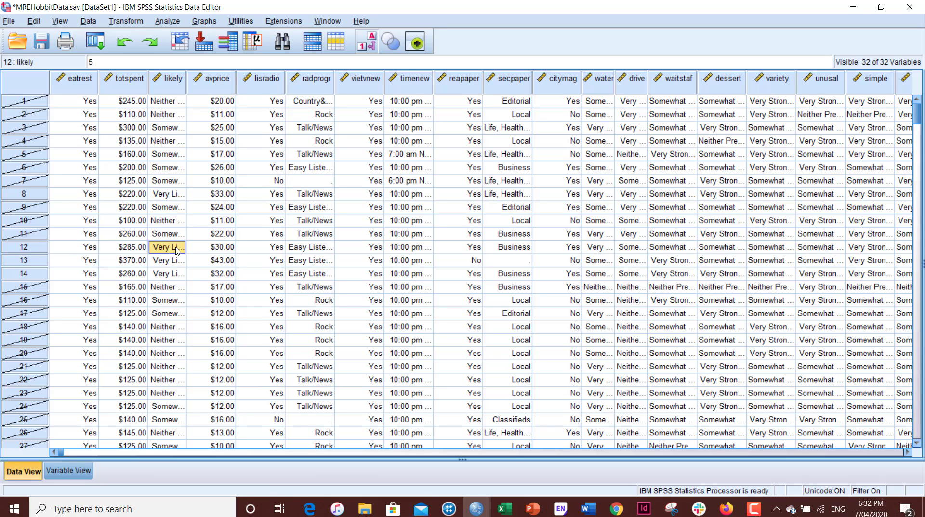
{"action": "left_click", "coordinate": [29, 248]}
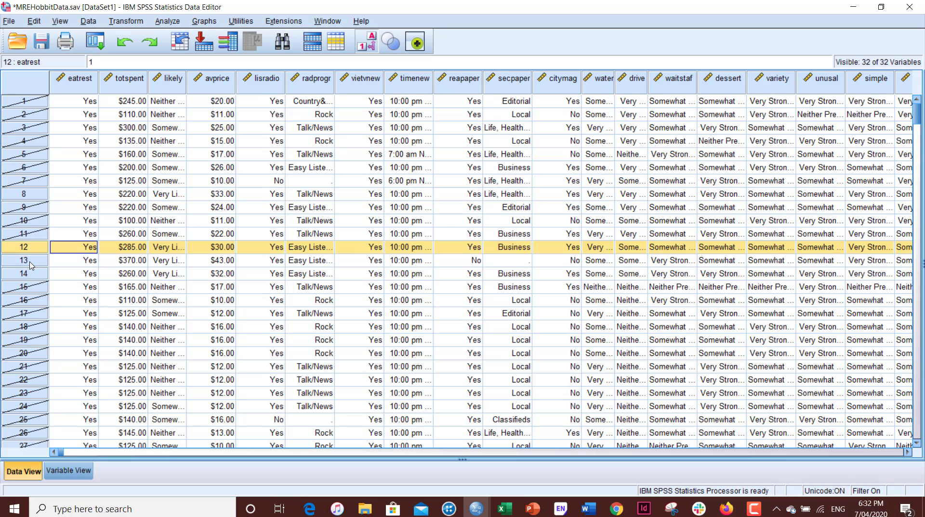
{"action": "left_click", "coordinate": [29, 263]}
{"action": "left_click", "coordinate": [30, 275]}
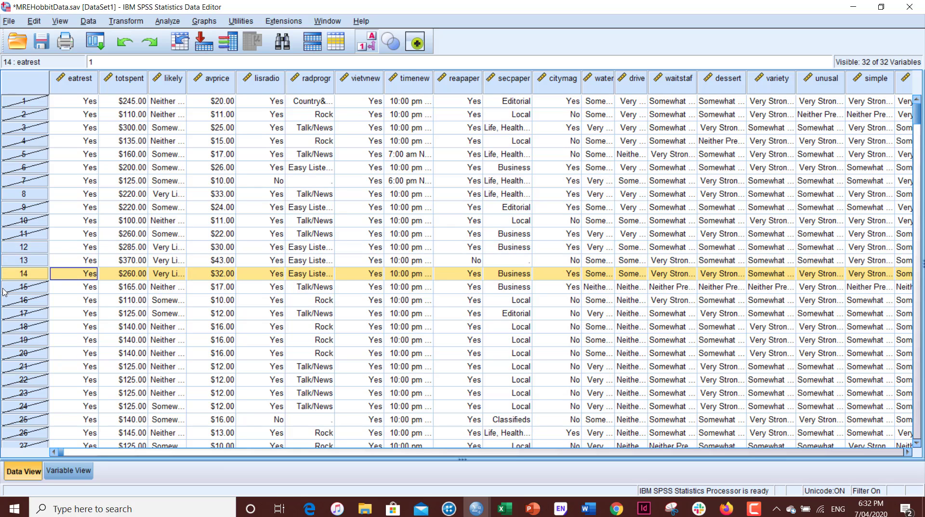
{"action": "left_click", "coordinate": [19, 287]}
{"action": "left_click", "coordinate": [19, 301]}
{"action": "left_click", "coordinate": [20, 314]}
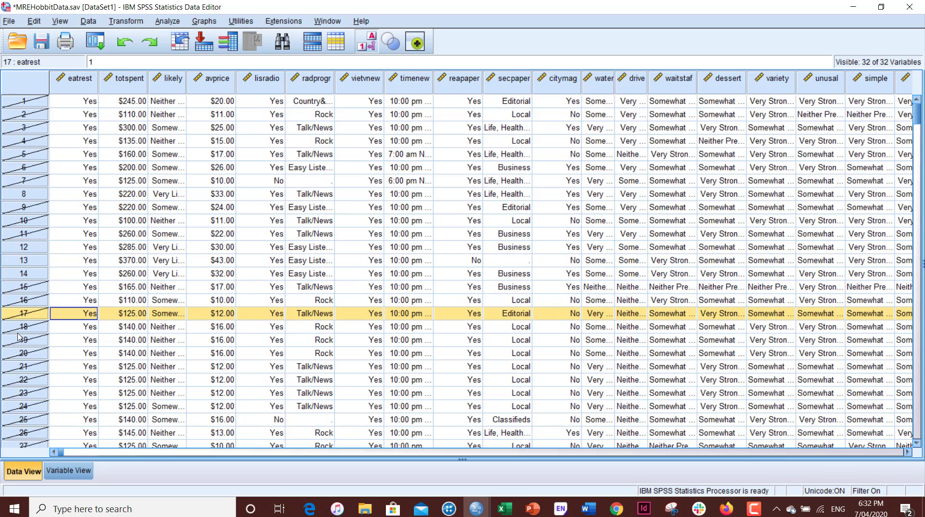
{"action": "left_click", "coordinate": [22, 327]}
{"action": "left_click", "coordinate": [23, 341]}
{"action": "left_click", "coordinate": [35, 277]}
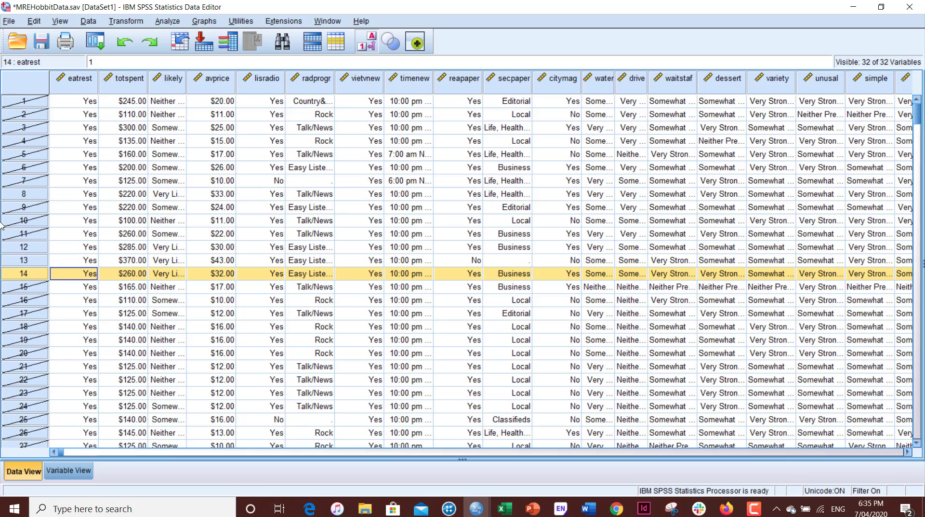
Step: Start a One-Sample T Test and add the restaurant patronage likelihood variable [likely] as a test variable
{"action": "left_click", "coordinate": [166, 22]}
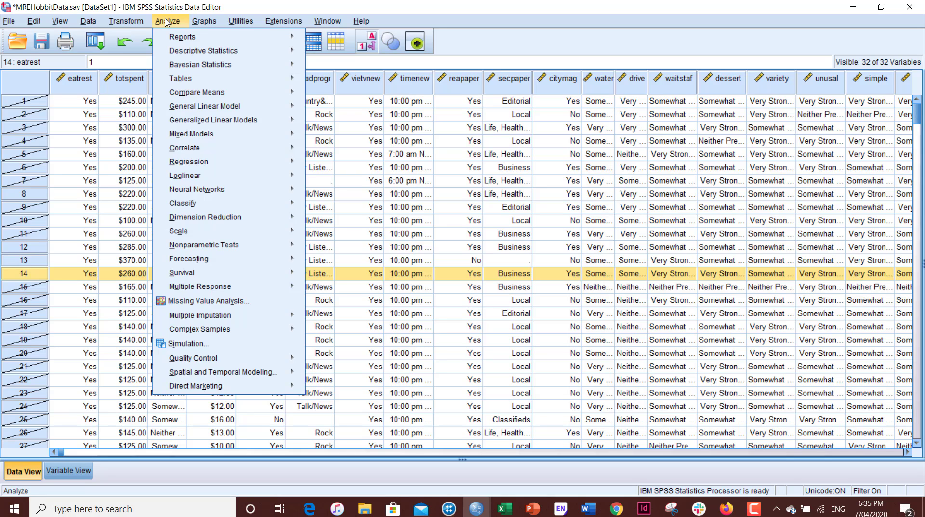
{"action": "mouse_move", "coordinate": [223, 94]}
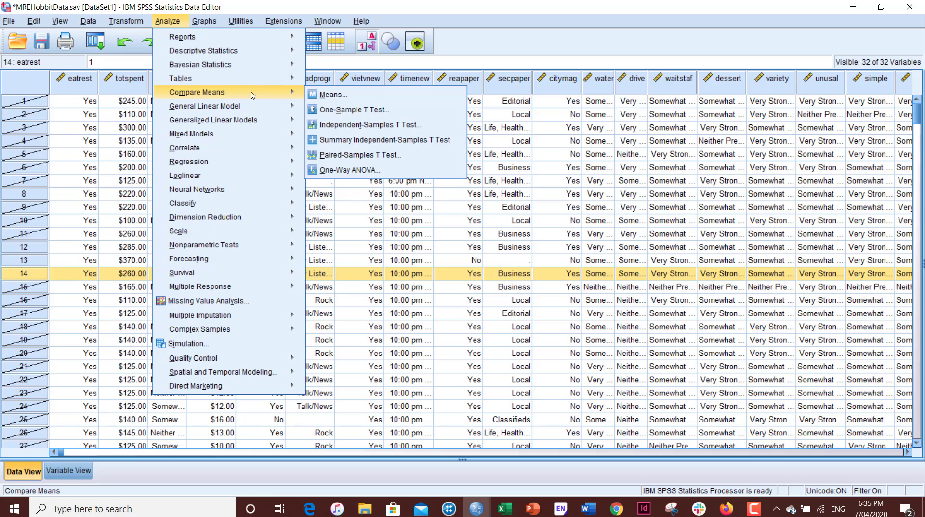
{"action": "left_click", "coordinate": [411, 114]}
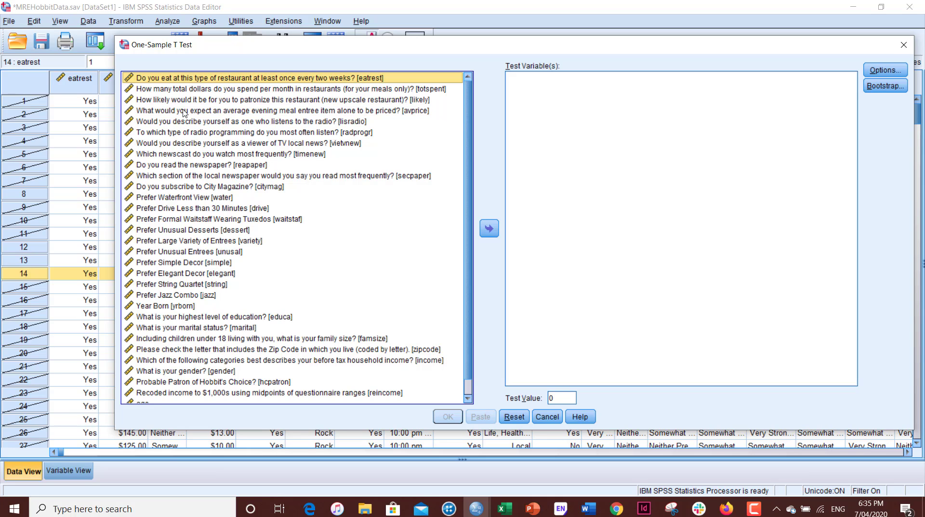
{"action": "left_click", "coordinate": [234, 100]}
{"action": "left_click", "coordinate": [489, 228]}
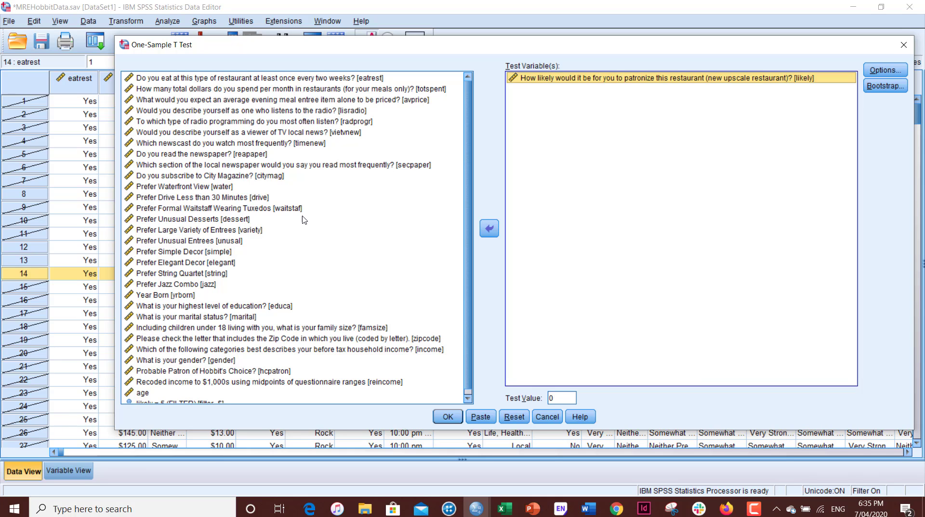
Step: Add Prefer Formal Waitstaff Wearing Tuxedos, Prefer Unusual Desserts and Prefer Large Variety of Entrees to the test variables
{"action": "left_click", "coordinate": [280, 208]}
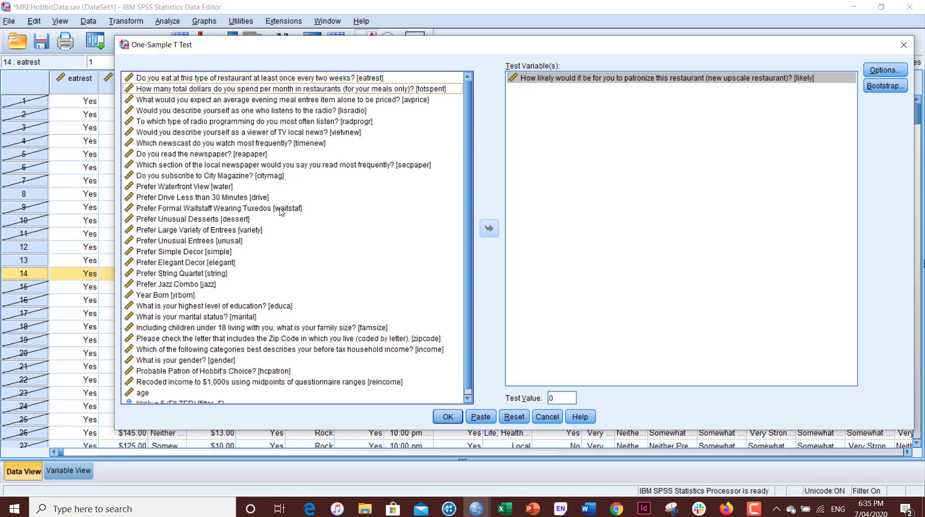
{"action": "left_click", "coordinate": [489, 228]}
{"action": "left_click", "coordinate": [246, 209]}
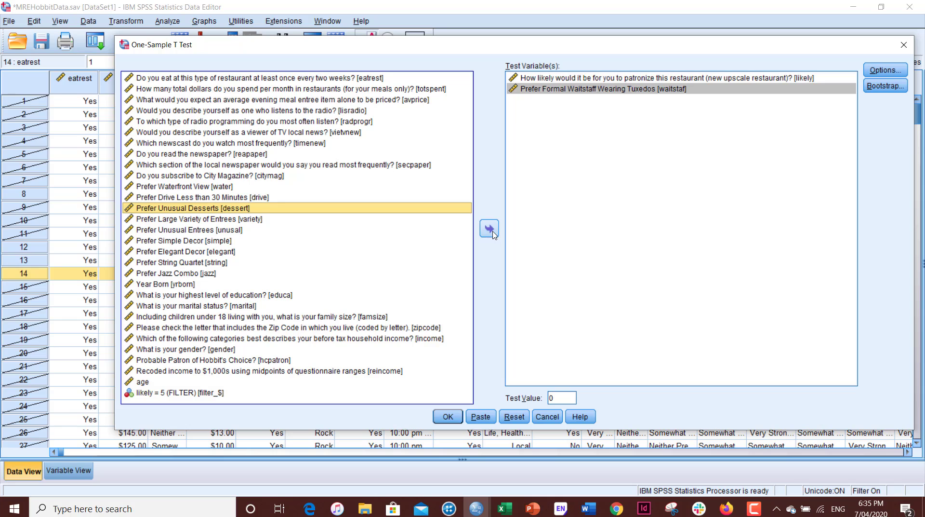
{"action": "left_click", "coordinate": [489, 228]}
{"action": "left_click", "coordinate": [260, 211]}
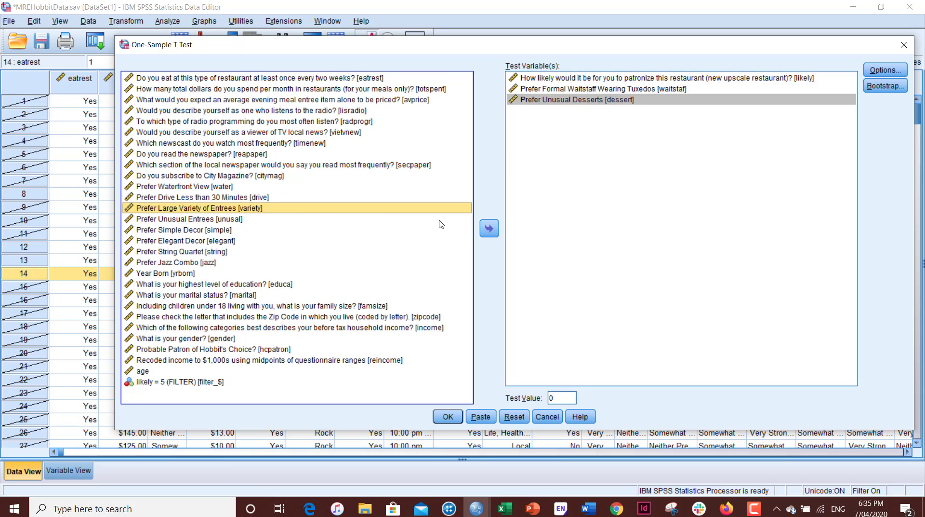
{"action": "left_click", "coordinate": [489, 228]}
Step: Add Prefer Unusual Entrees, Prefer Elegant Decor and Prefer Jazz Combo to the test variables
{"action": "left_click", "coordinate": [226, 208]}
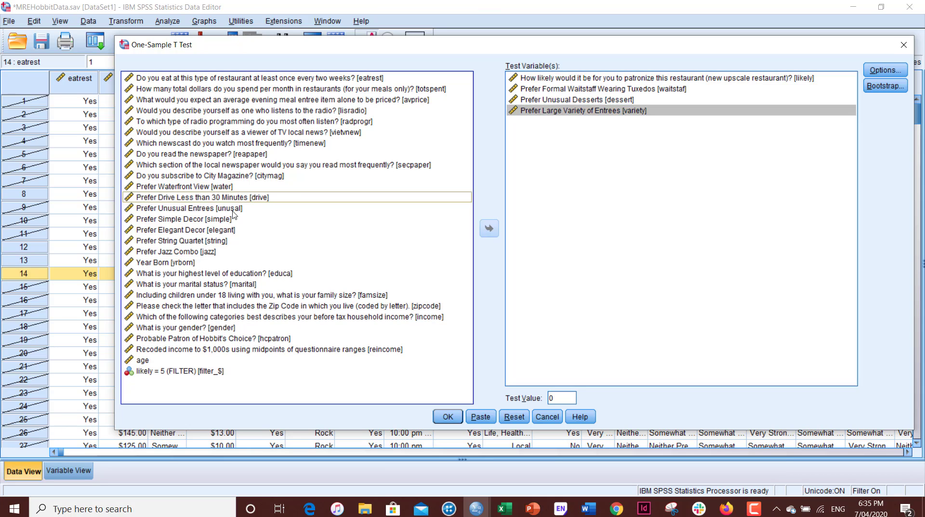
{"action": "left_click", "coordinate": [481, 235]}
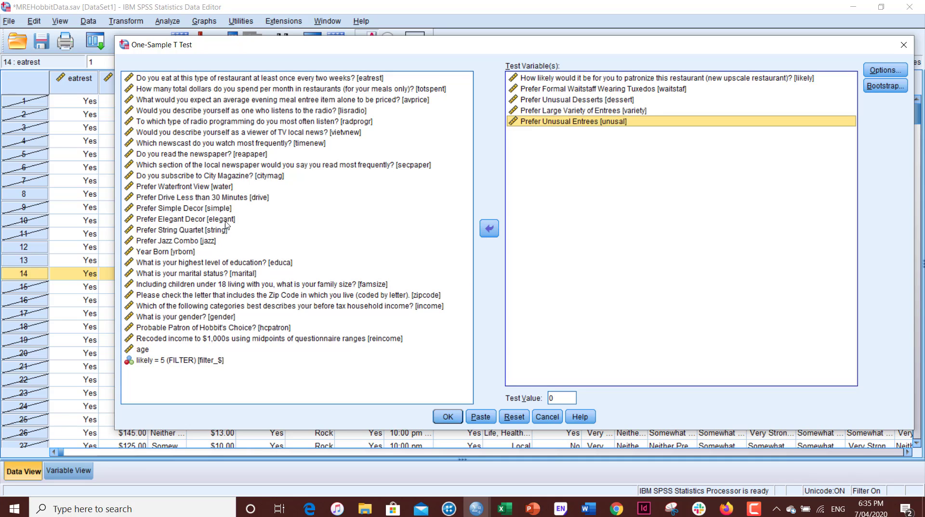
{"action": "left_click", "coordinate": [226, 219]}
{"action": "left_click", "coordinate": [485, 236]}
{"action": "left_click", "coordinate": [208, 231]}
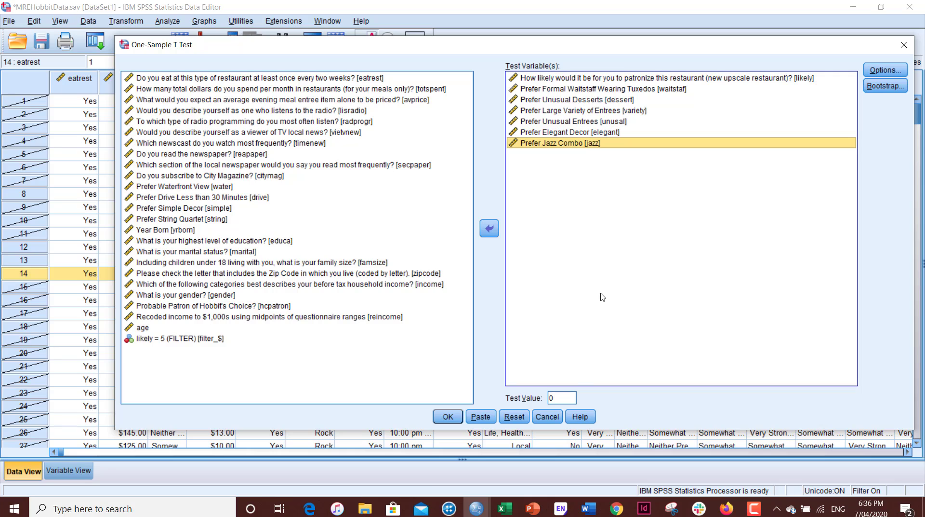
Step: Set the test value to 4 and run the one-sample t test
{"action": "left_click", "coordinate": [567, 397]}
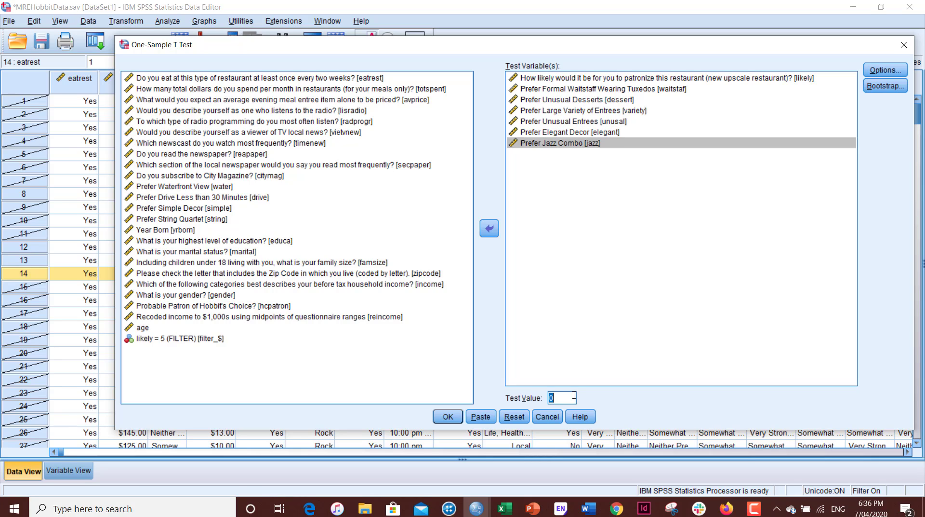
{"action": "type", "text": "4"}
{"action": "left_click", "coordinate": [448, 416]}
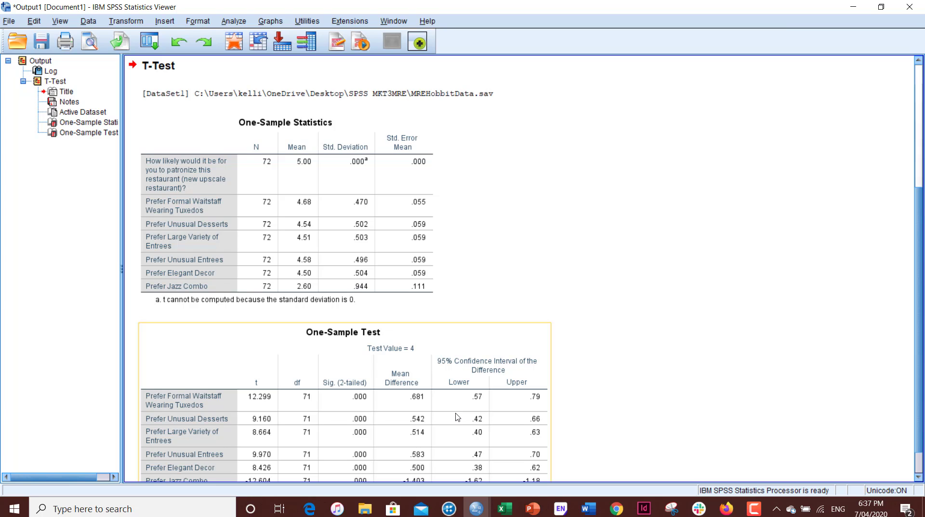
Step: Rerun the One-Sample T Test on the same variables with the test value set to 5
{"action": "left_click", "coordinate": [232, 22]}
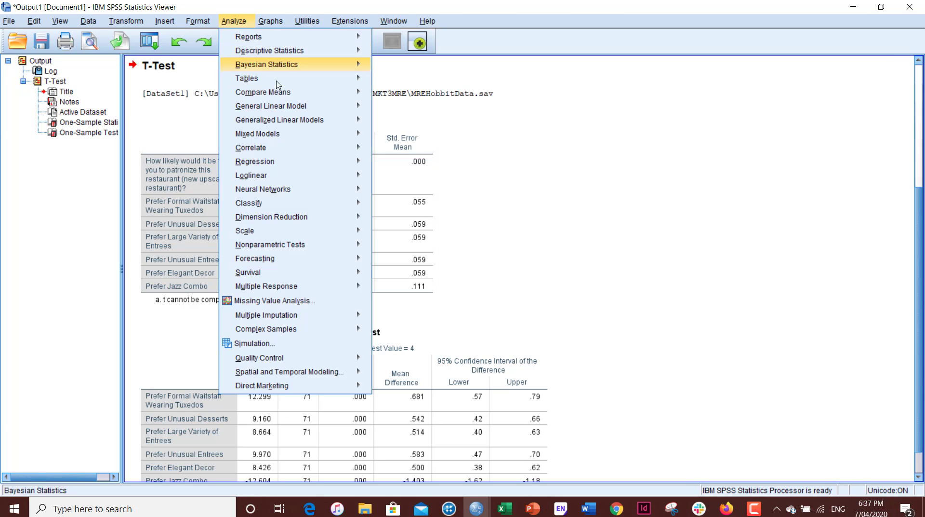
{"action": "mouse_move", "coordinate": [279, 91]}
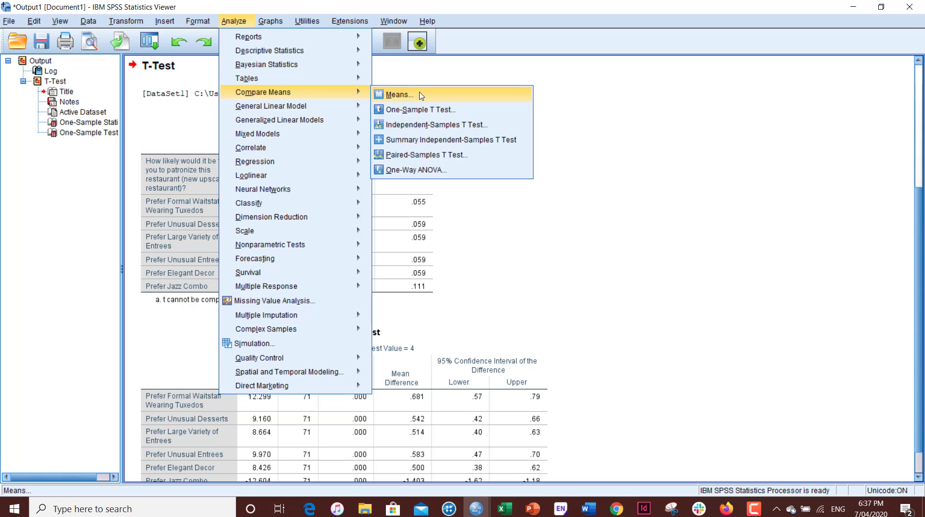
{"action": "left_click", "coordinate": [461, 112]}
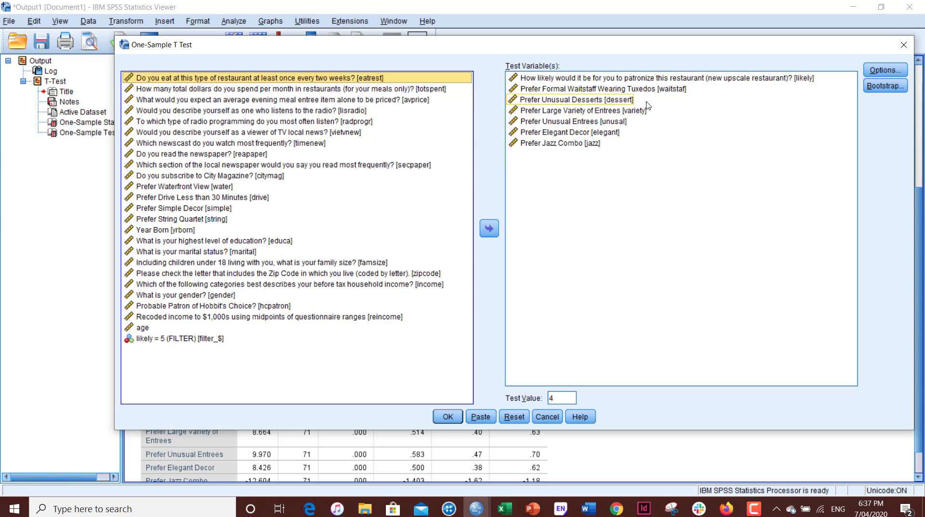
{"action": "double_click", "coordinate": [565, 398]}
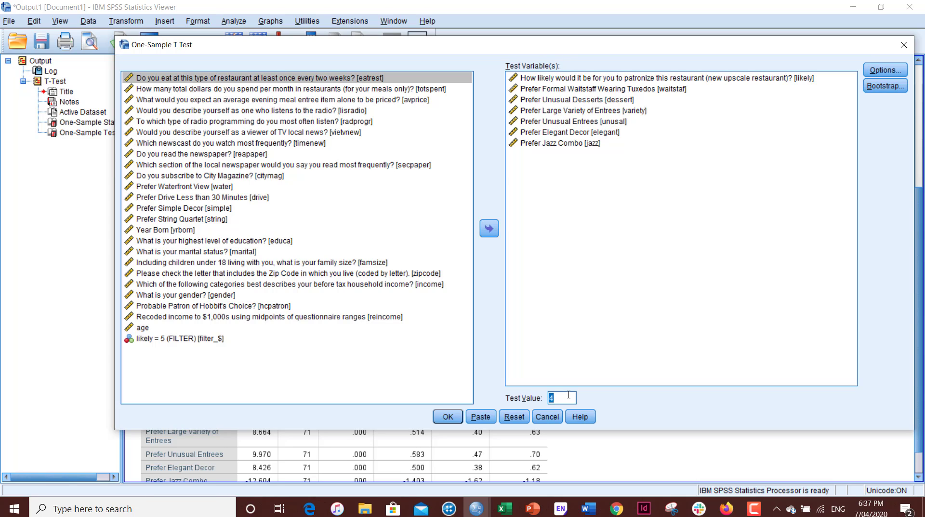
{"action": "type", "text": "5"}
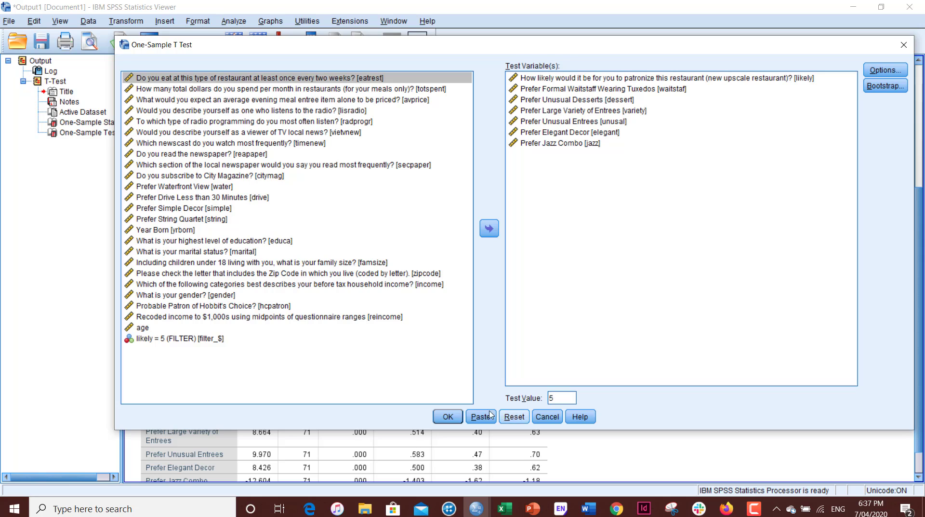
{"action": "left_click", "coordinate": [446, 415]}
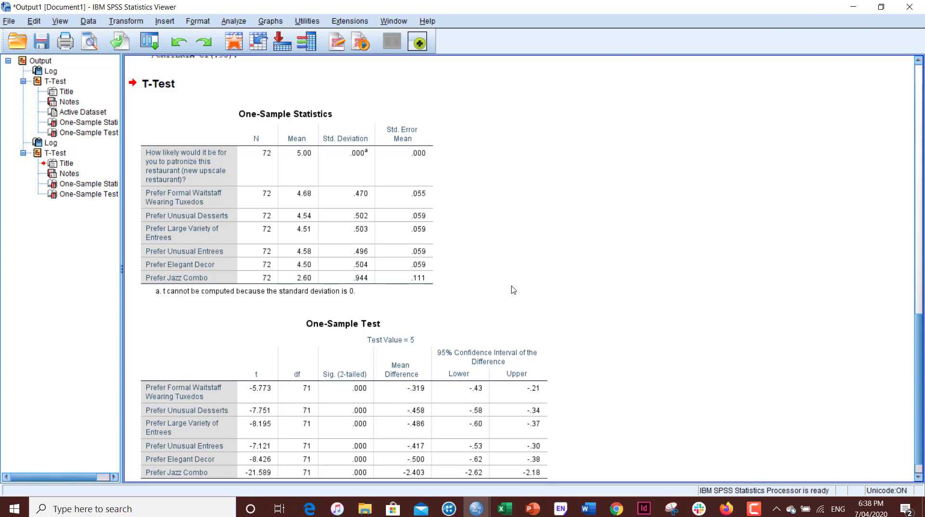
Step: Compare the One-Sample Statistics and One-Sample Test tables of the runs with test values 4 and 5
{"action": "left_click", "coordinate": [377, 329]}
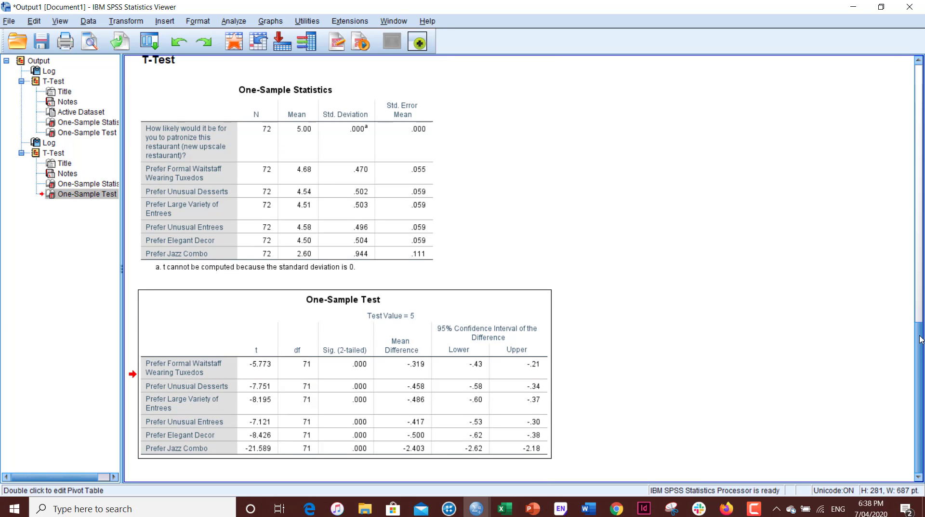
{"action": "scroll", "coordinate": [398, 316], "scroll_direction": "up", "scroll_amount": 10}
{"action": "left_click", "coordinate": [398, 316]}
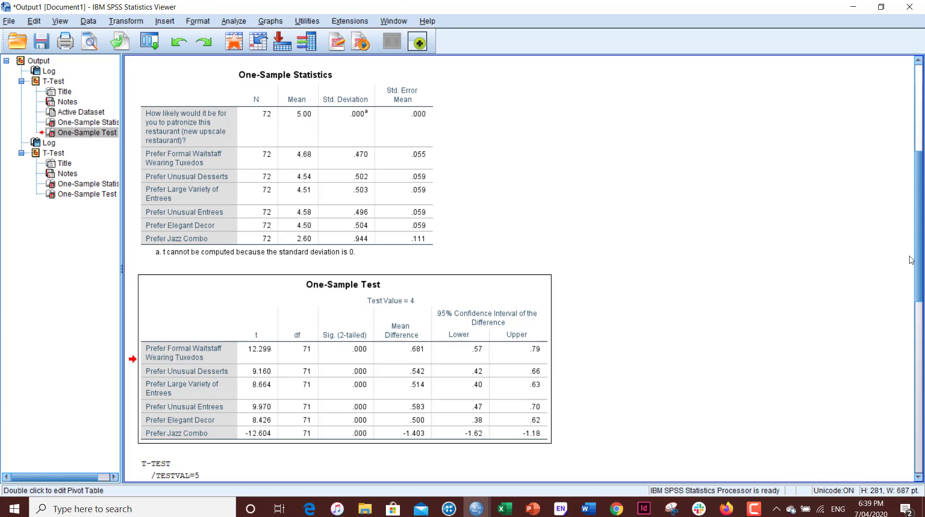
{"action": "left_click", "coordinate": [303, 100]}
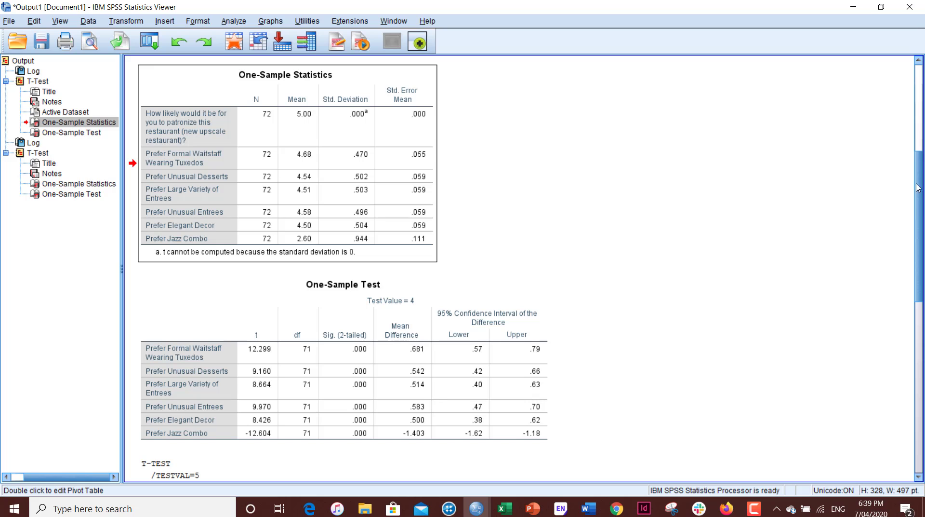
{"action": "left_click_drag", "start_coordinate": [918, 186], "coordinate": [922, 301]}
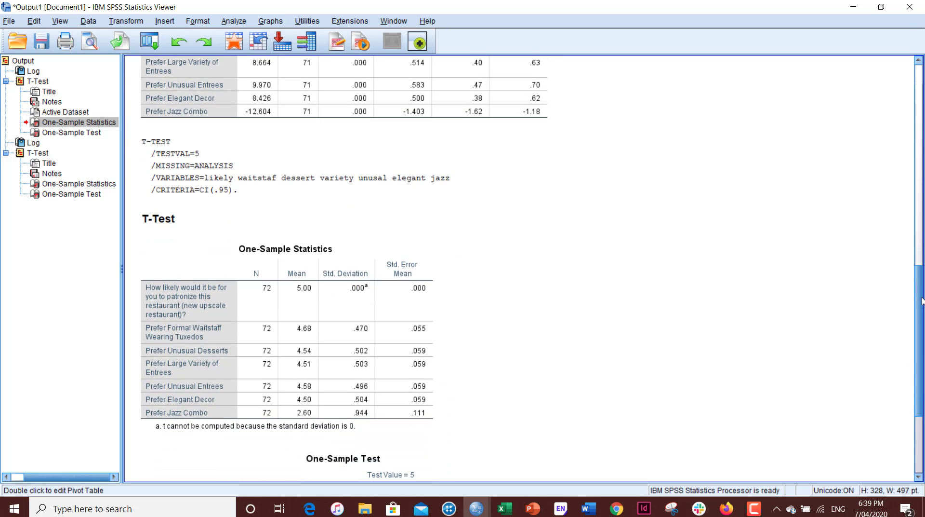
{"action": "left_click", "coordinate": [381, 324]}
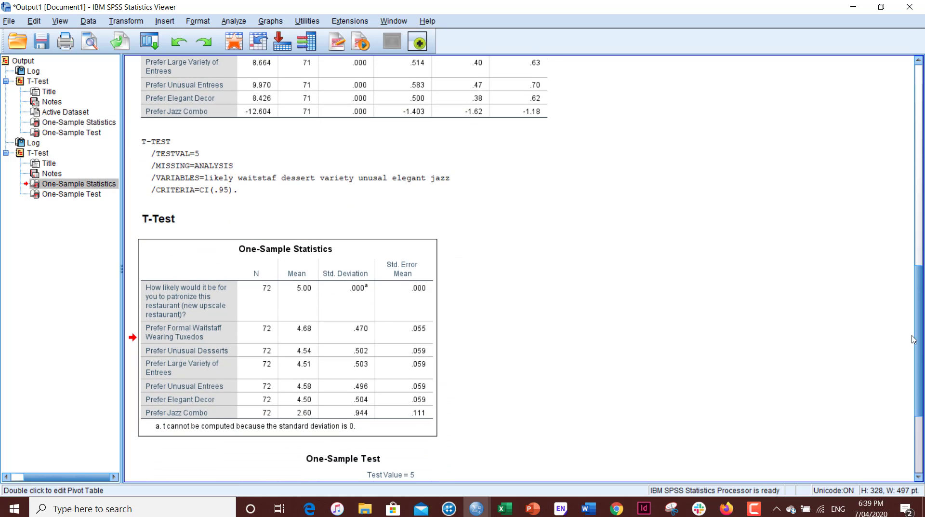
{"action": "left_click_drag", "start_coordinate": [919, 340], "coordinate": [923, 221]}
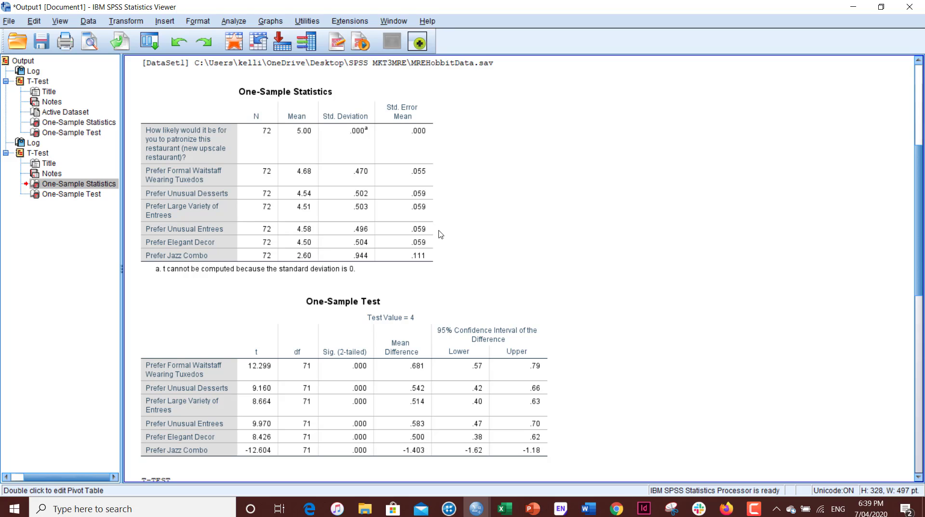
{"action": "left_click", "coordinate": [428, 206]}
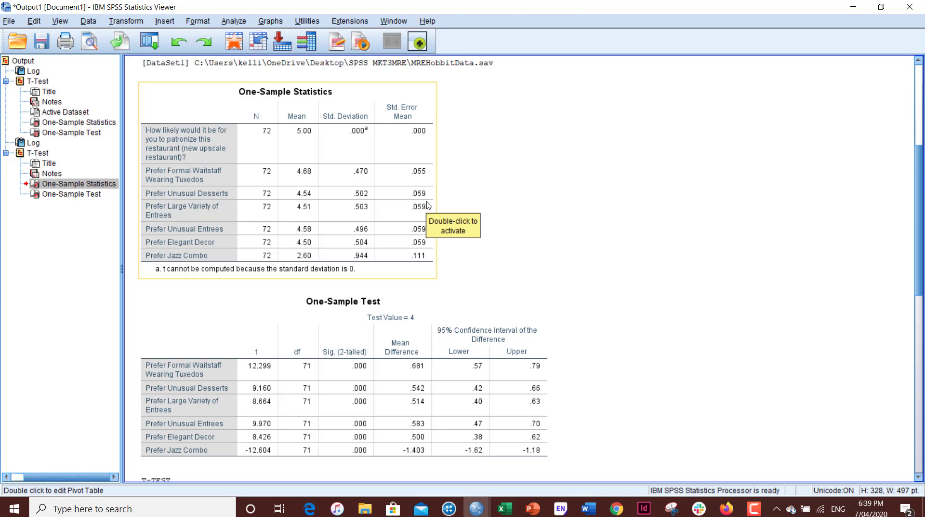
{"action": "left_click", "coordinate": [423, 307]}
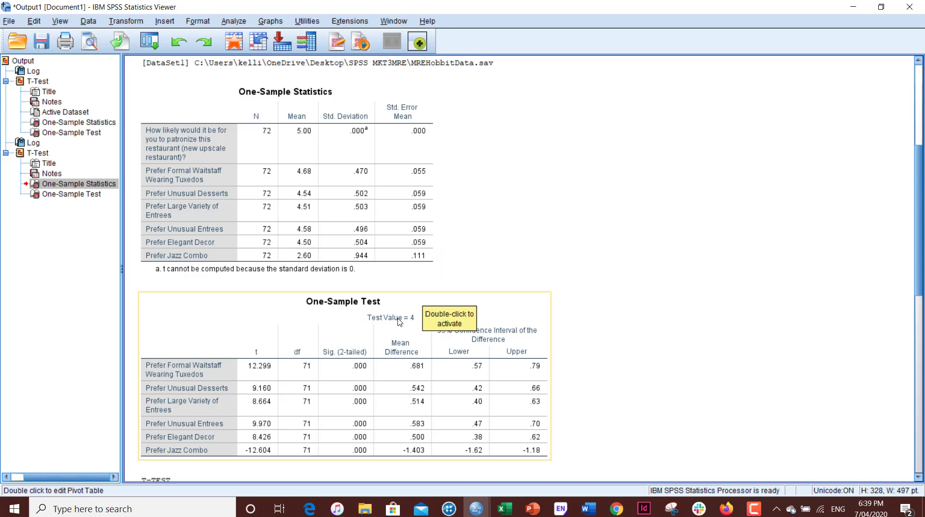
{"action": "left_click", "coordinate": [376, 135]}
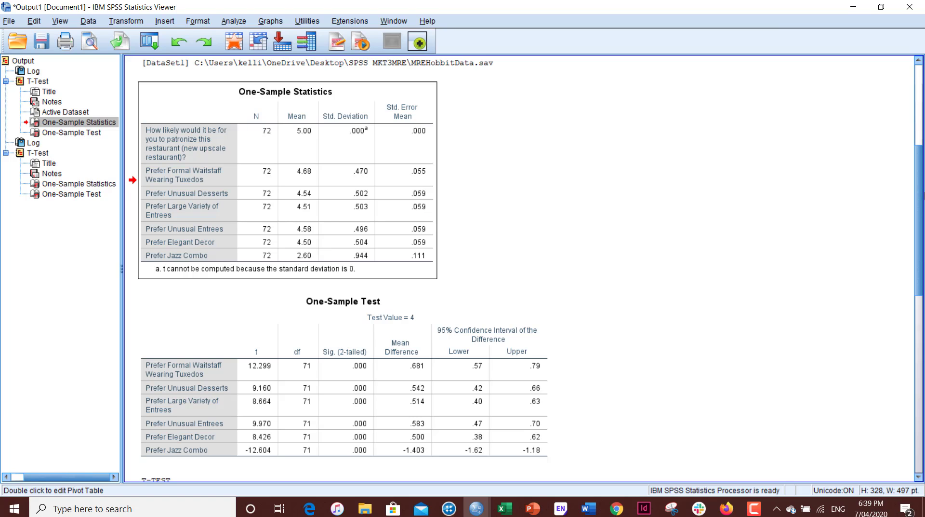
{"action": "scroll", "coordinate": [923, 183], "scroll_direction": "up", "scroll_amount": 5}
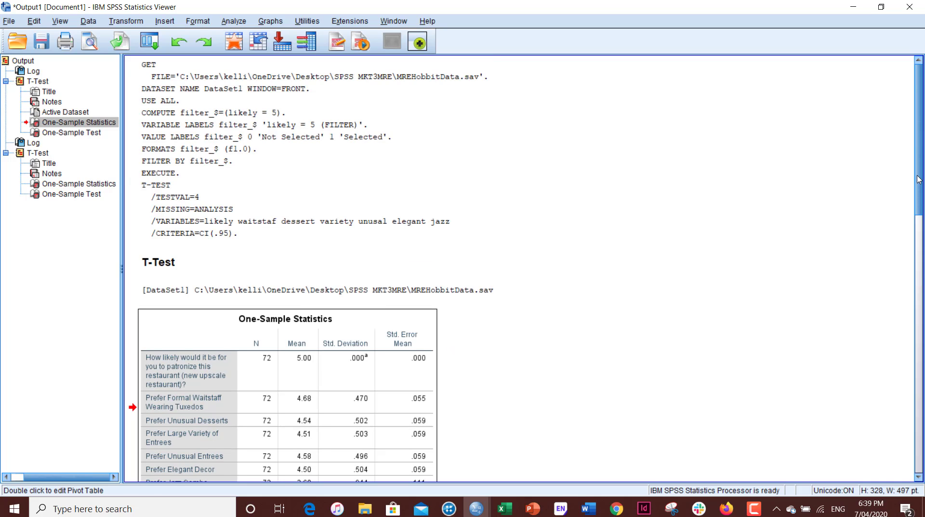
{"action": "scroll", "coordinate": [501, 229], "scroll_direction": "down", "scroll_amount": 10}
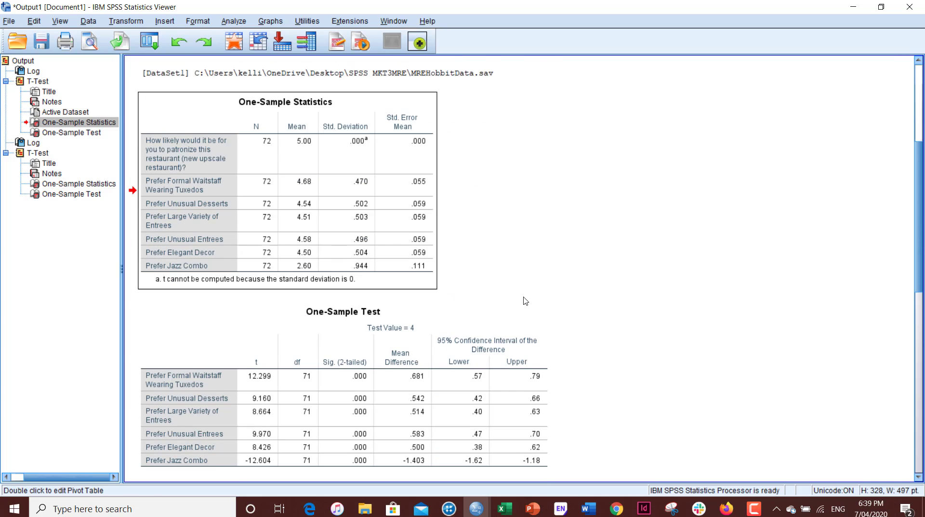
{"action": "scroll", "coordinate": [497, 302], "scroll_direction": "down", "scroll_amount": 10}
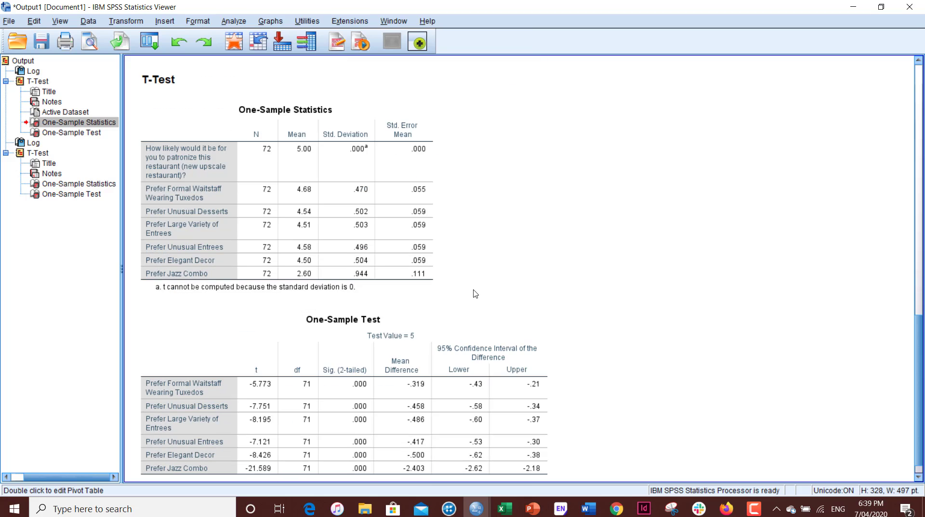
Step: Cut the duplicate One-Sample Statistics table from the output of the run with test value 5
{"action": "left_click", "coordinate": [196, 206]}
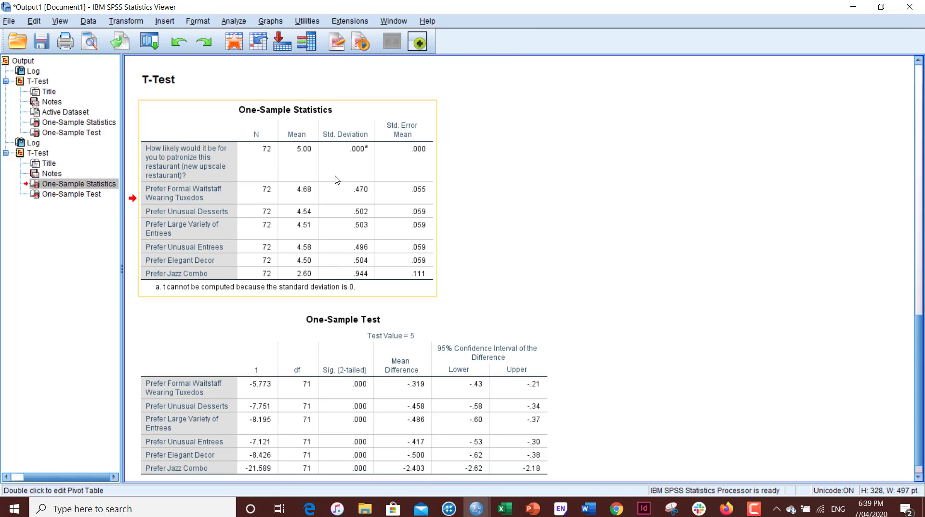
{"action": "right_click", "coordinate": [255, 199]}
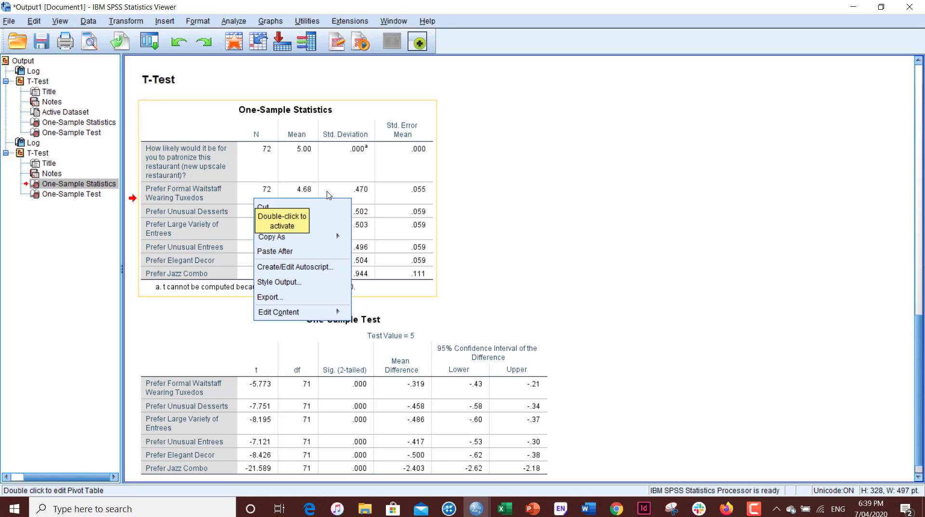
{"action": "left_click", "coordinate": [316, 208]}
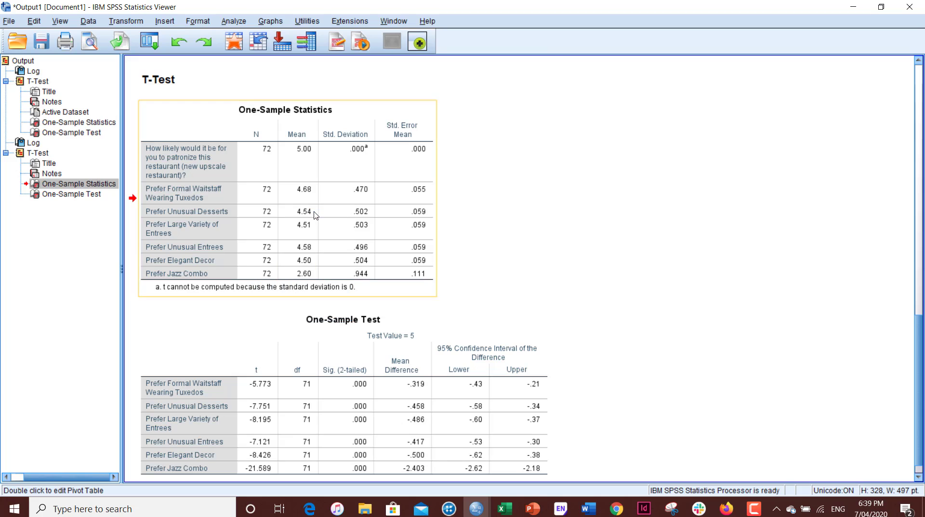
Step: Cut the T-TEST syntax log of the run with test value 5 from the output
{"action": "left_click", "coordinate": [220, 217]}
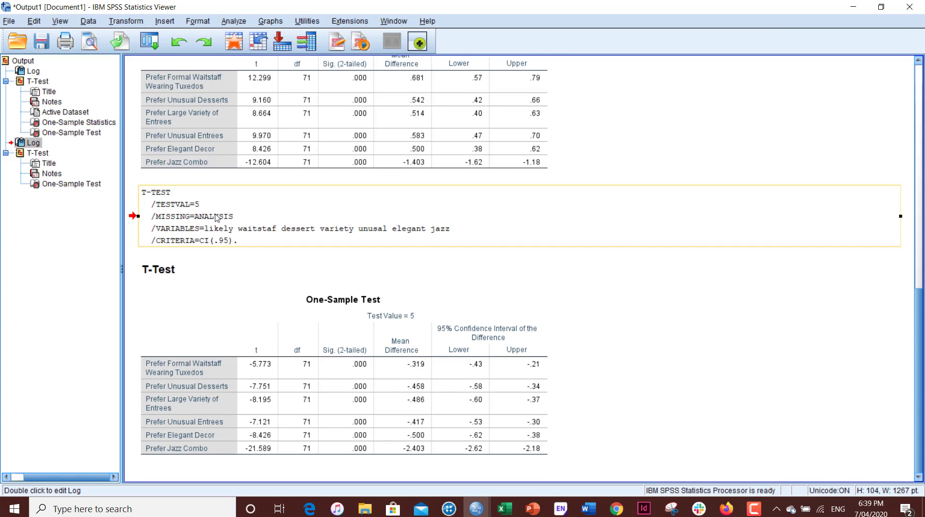
{"action": "right_click", "coordinate": [221, 217]}
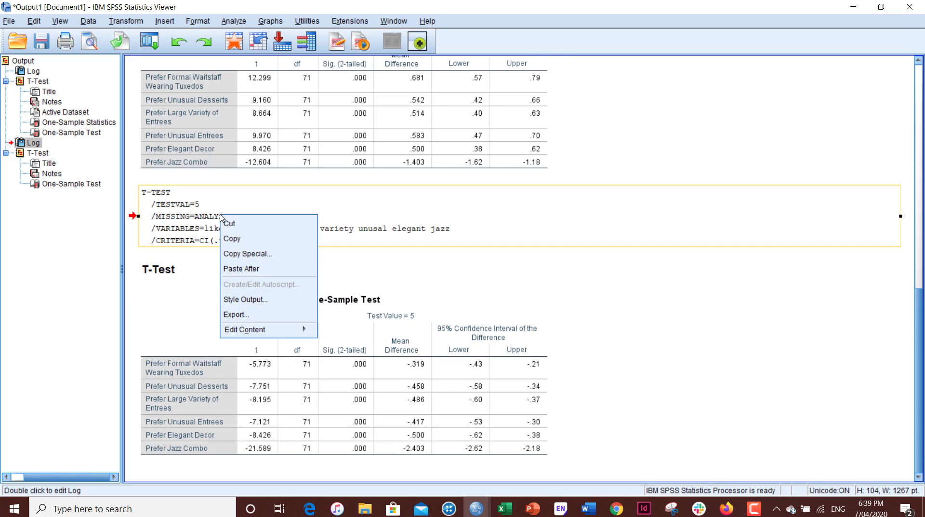
{"action": "left_click", "coordinate": [253, 229]}
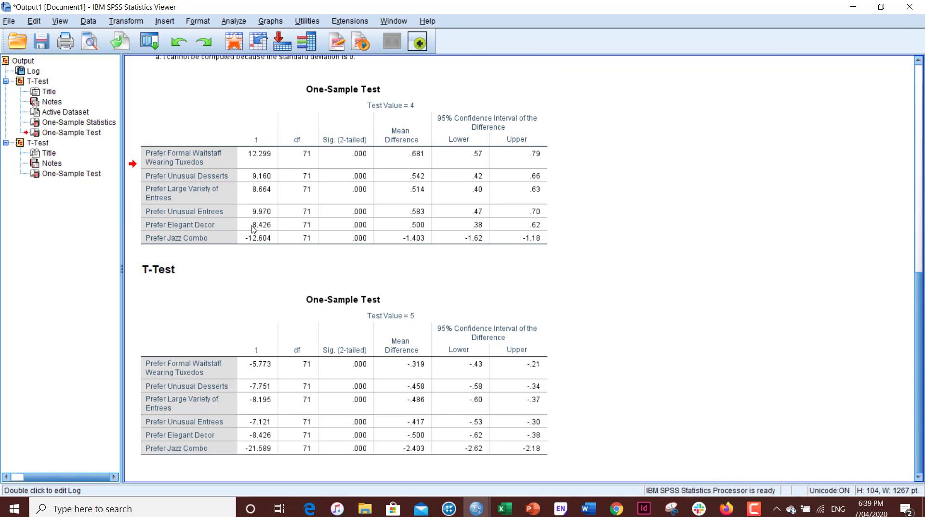
Step: Review the tidied output, covering the One-Sample Statistics table and the One-Sample Test tables for test values 4 and 5
{"action": "left_click", "coordinate": [922, 257]}
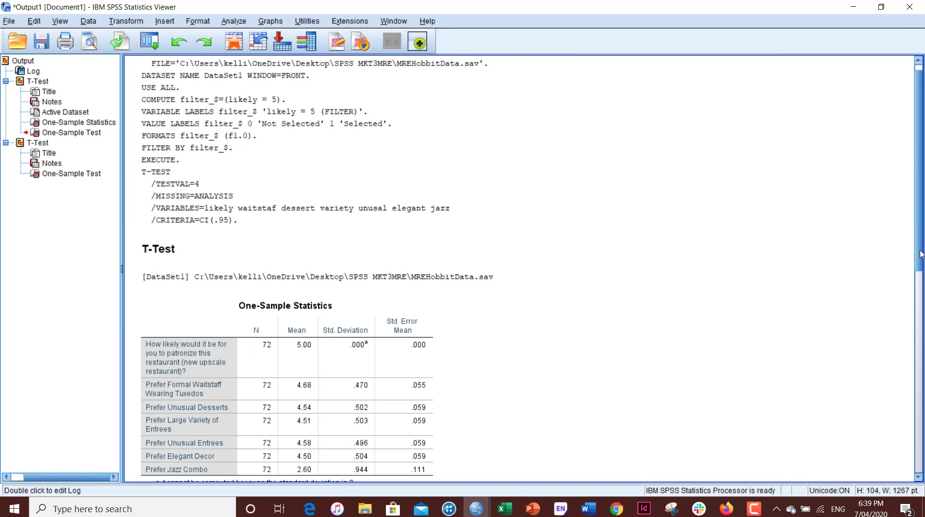
{"action": "left_click", "coordinate": [922, 304]}
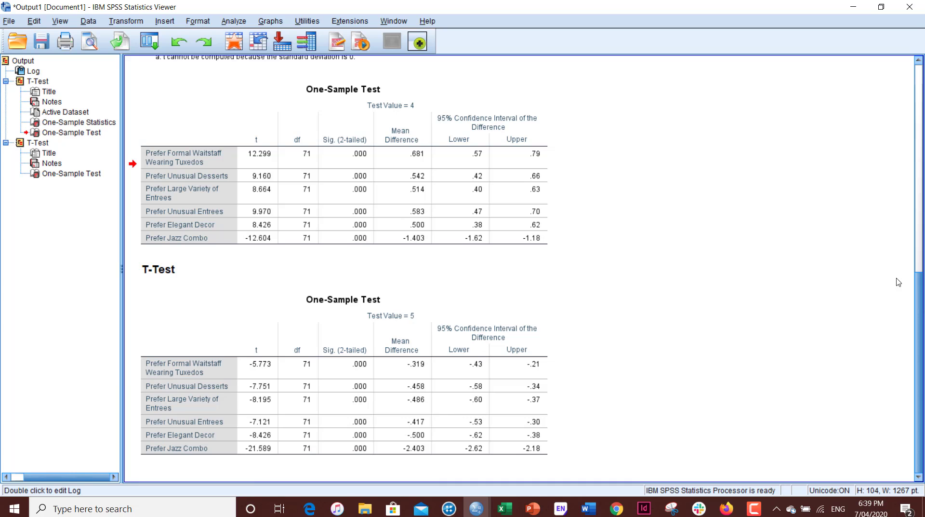
{"action": "scroll", "coordinate": [625, 238], "scroll_direction": "up", "scroll_amount": 5}
{"action": "scroll", "coordinate": [625, 238], "scroll_direction": "up", "scroll_amount": 3}
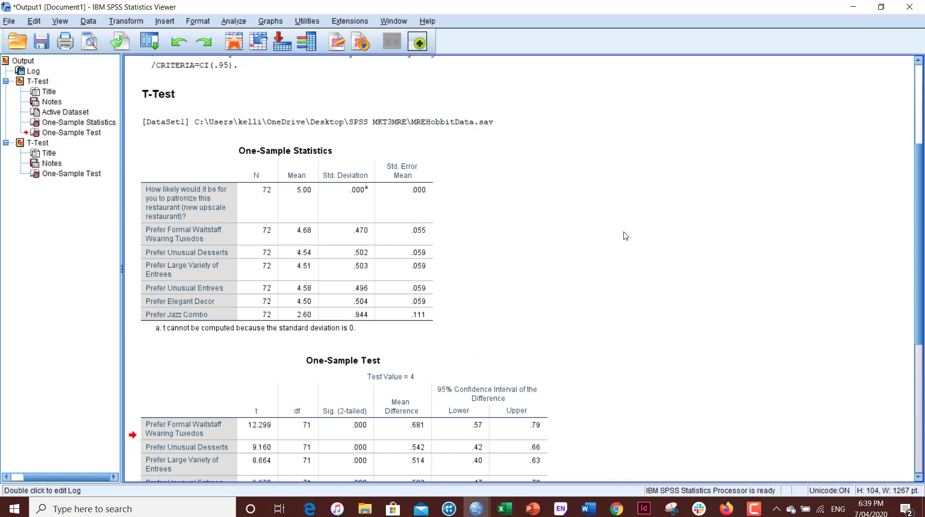
{"action": "scroll", "coordinate": [617, 244], "scroll_direction": "down", "scroll_amount": 5}
{"action": "left_click", "coordinate": [395, 238]}
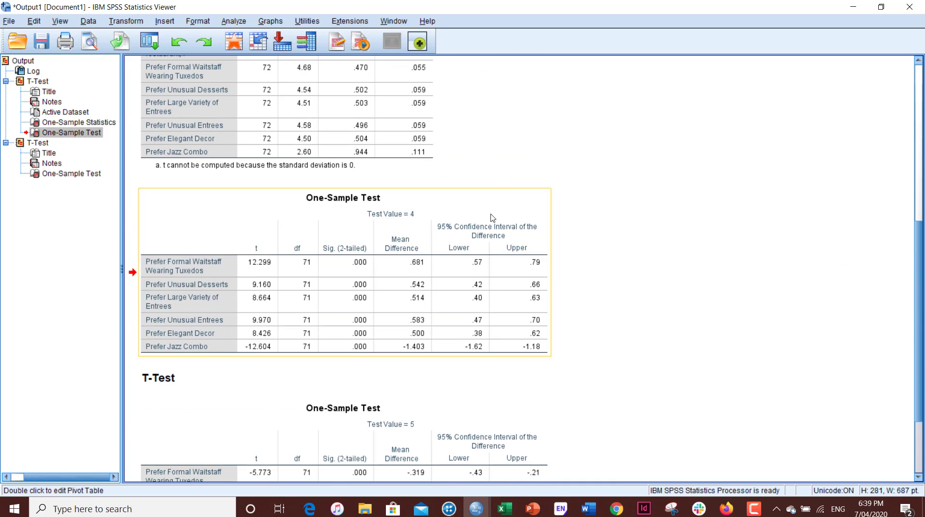
{"action": "scroll", "coordinate": [394, 219], "scroll_direction": "down", "scroll_amount": 3}
{"action": "left_click", "coordinate": [382, 325]}
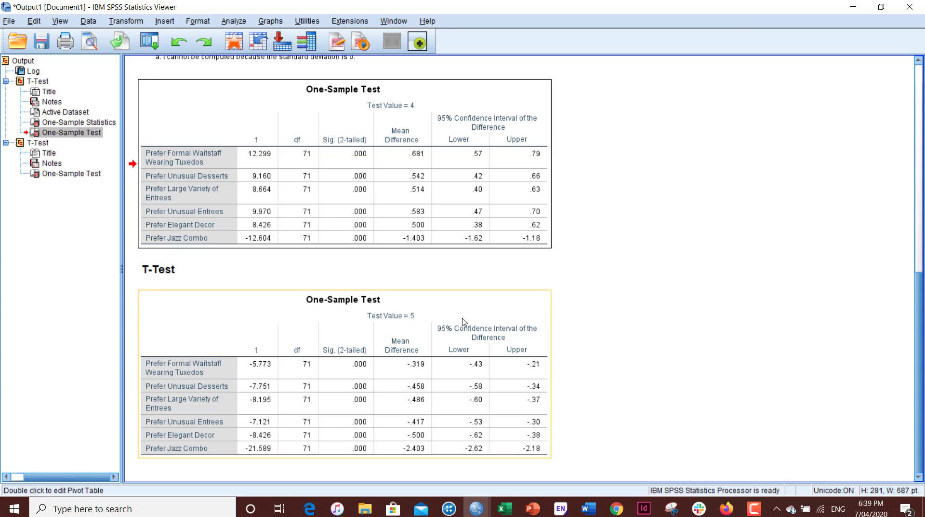
Step: Compare the t values, degrees of freedom, significance and confidence intervals for test values 4 and 5, checking them against the One-Sample Statistics
{"action": "left_click", "coordinate": [724, 335]}
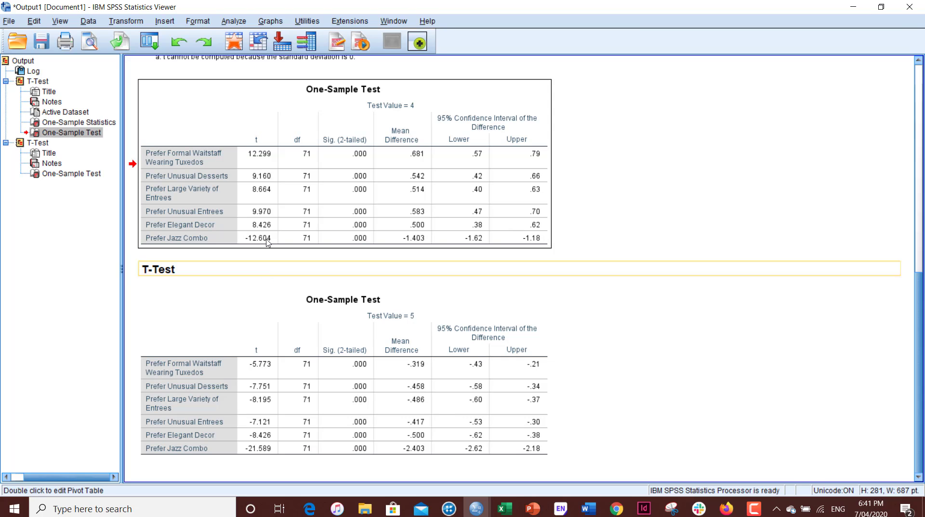
{"action": "left_click", "coordinate": [257, 145]}
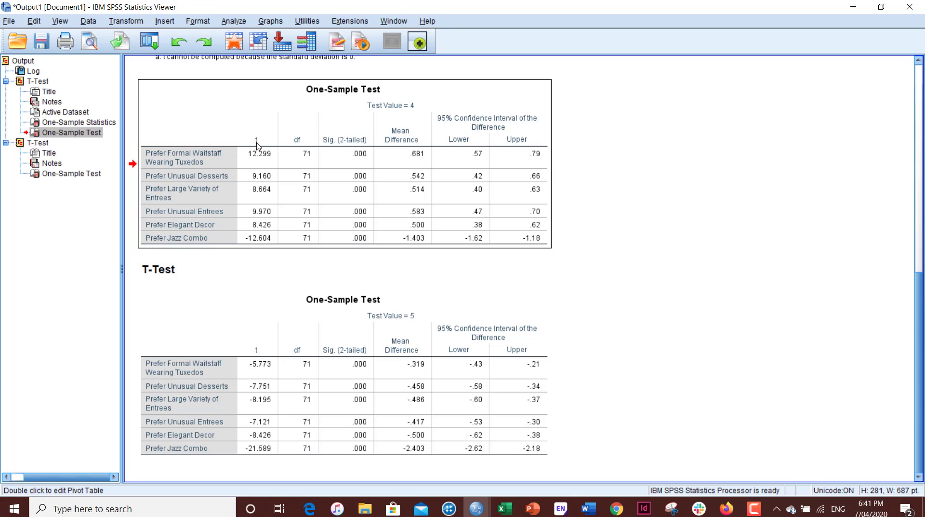
{"action": "left_click", "coordinate": [254, 337]}
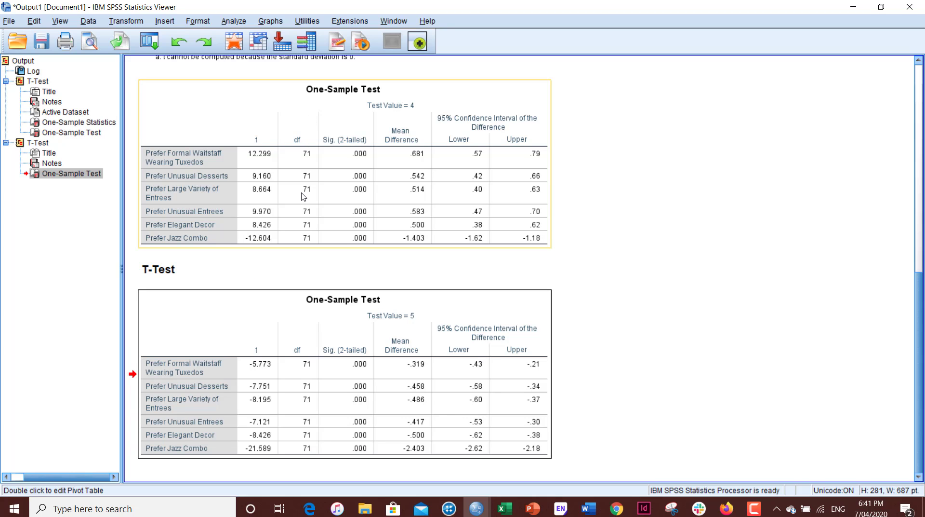
{"action": "scroll", "coordinate": [311, 164], "scroll_direction": "up", "scroll_amount": 2}
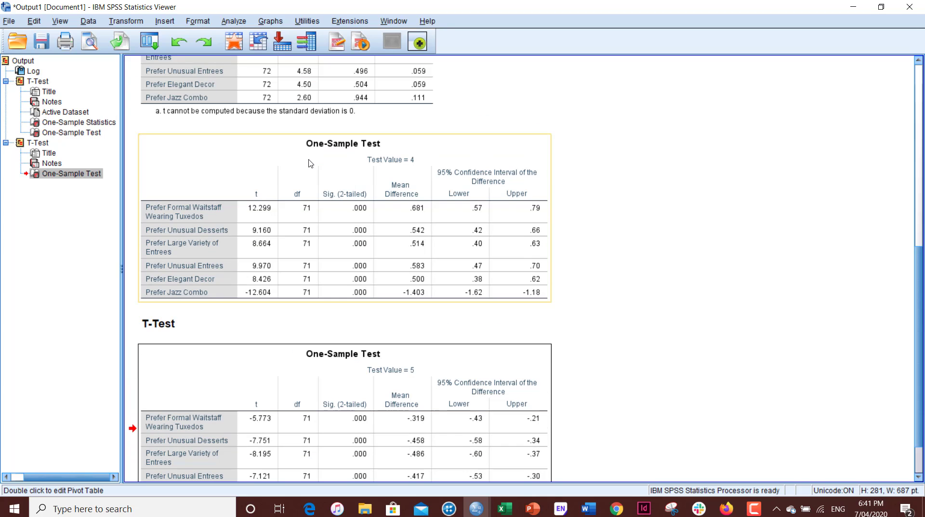
{"action": "scroll", "coordinate": [303, 160], "scroll_direction": "up", "scroll_amount": 6}
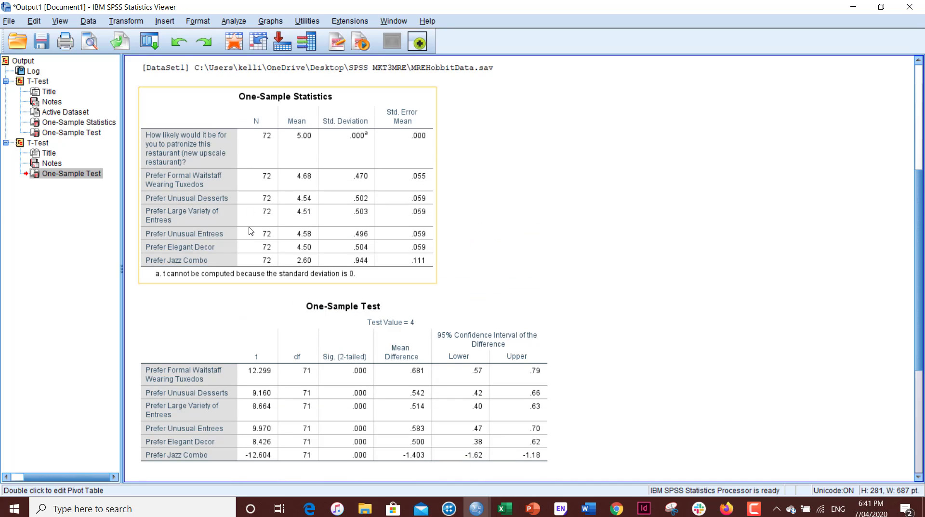
{"action": "left_click", "coordinate": [290, 376]}
{"action": "scroll", "coordinate": [290, 376], "scroll_direction": "down", "scroll_amount": 6}
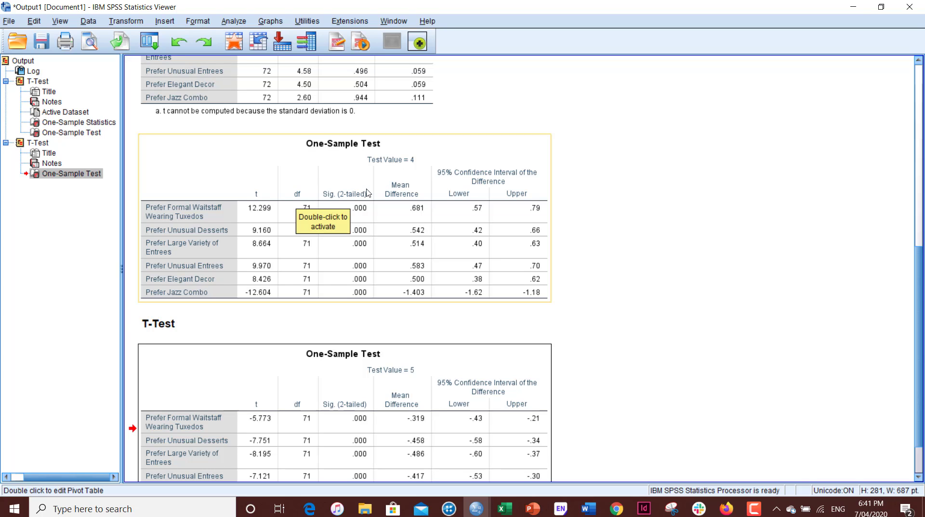
{"action": "left_click", "coordinate": [369, 168]}
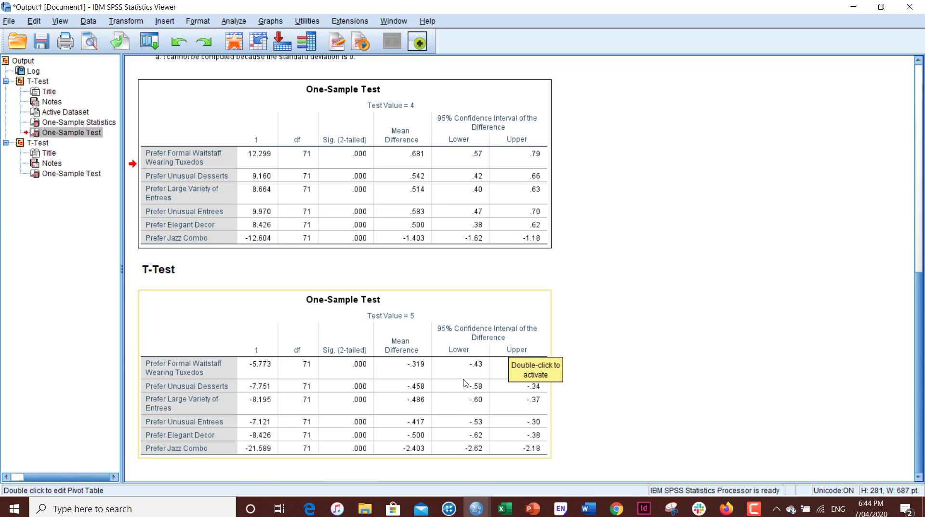
{"action": "scroll", "coordinate": [429, 393], "scroll_direction": "down", "scroll_amount": 3}
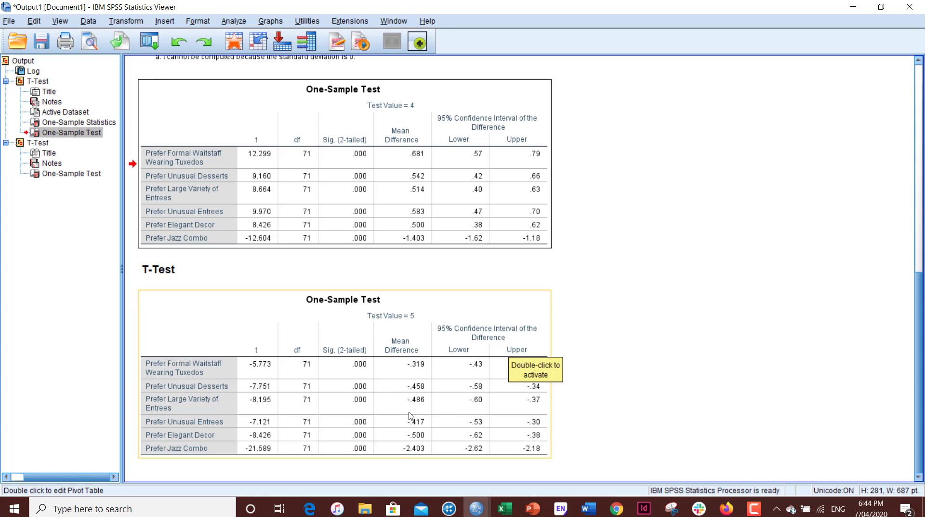